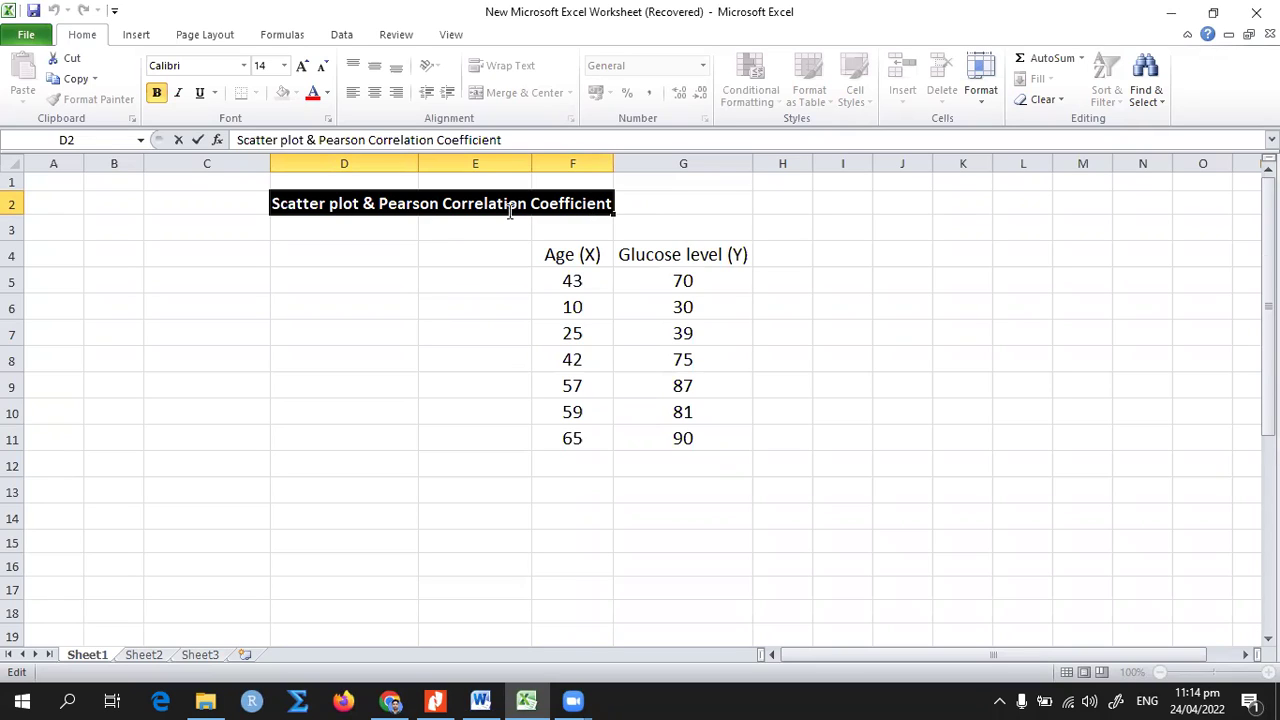
click(343, 203)
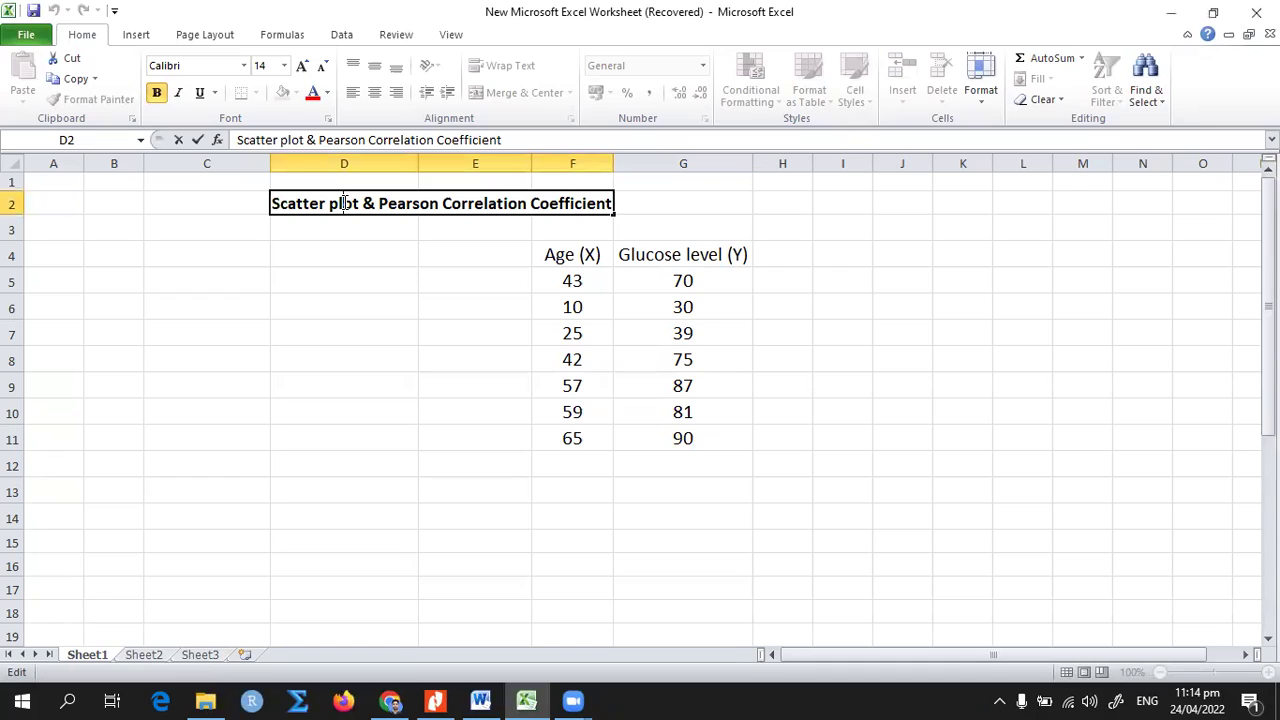
double_click(400, 203)
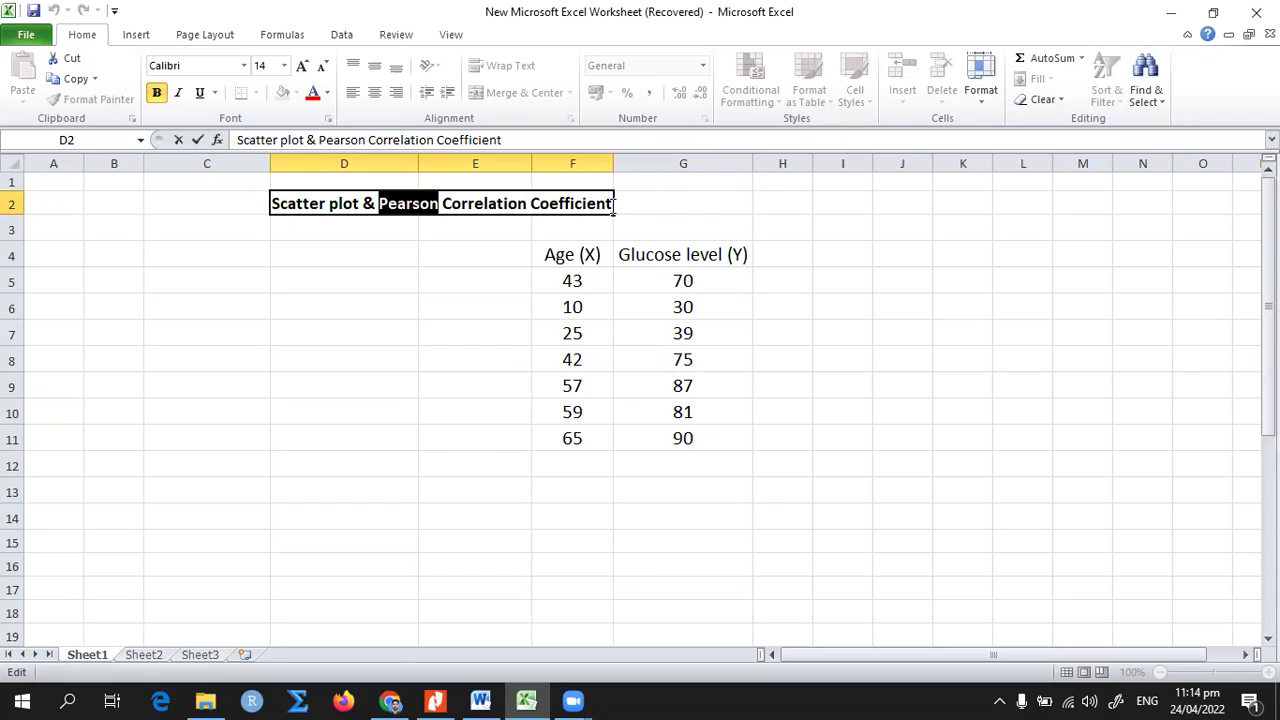
click(655, 202)
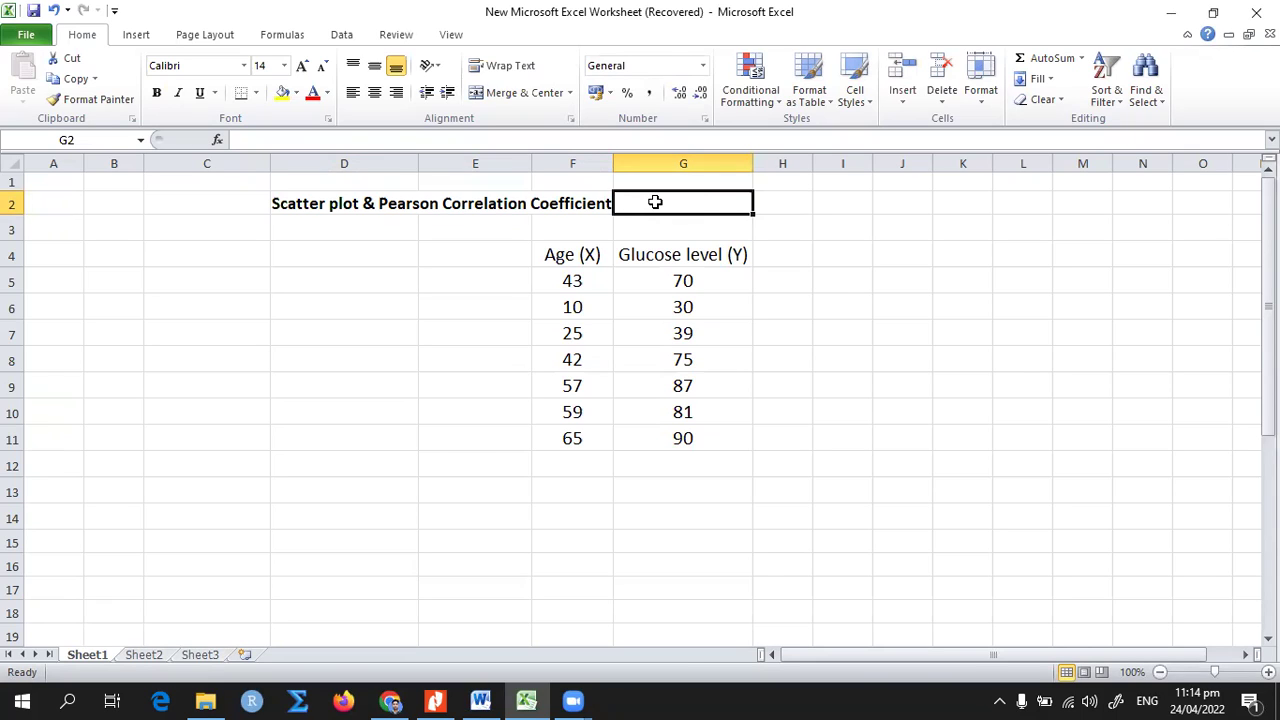
click(572, 277)
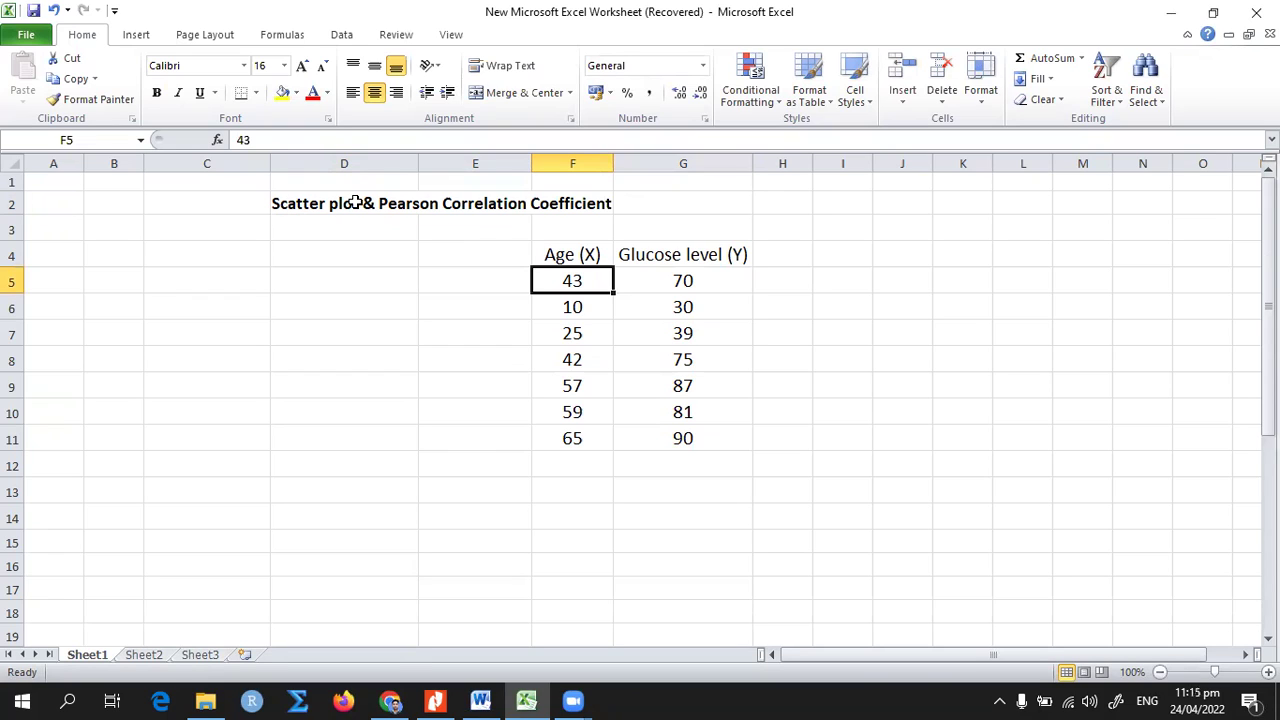
drag(572, 280, 692, 441)
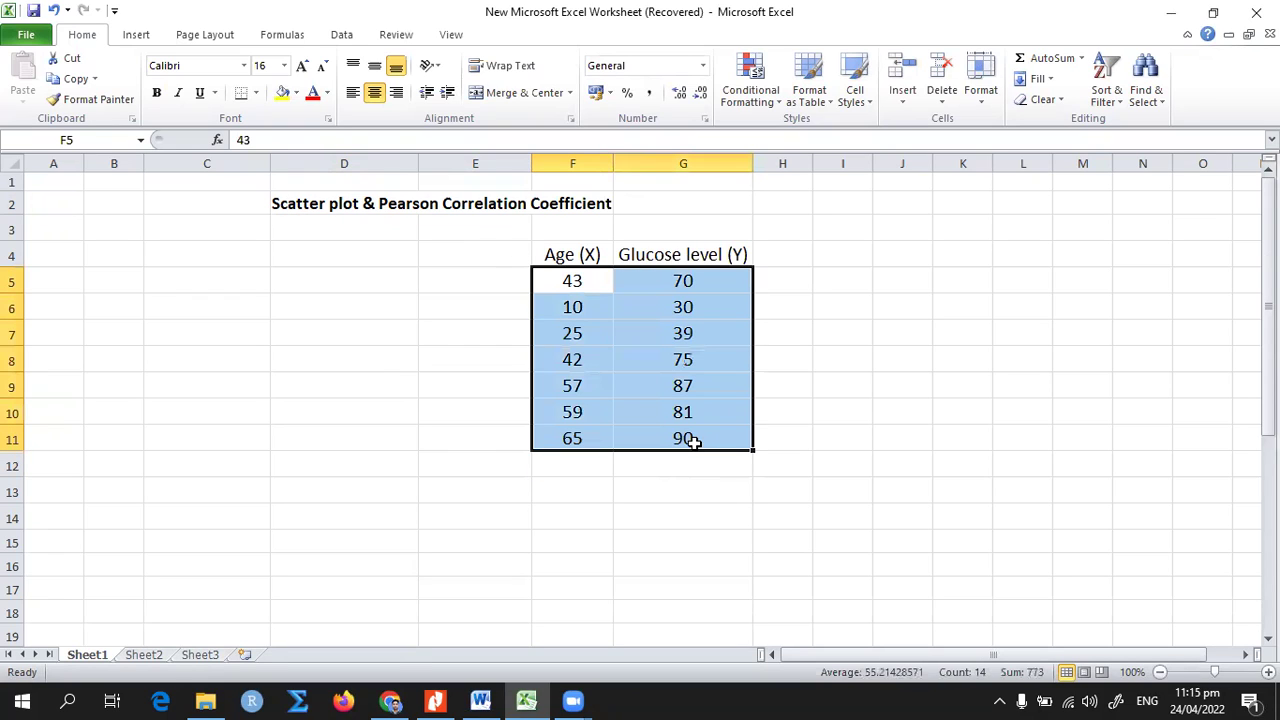
click(572, 280)
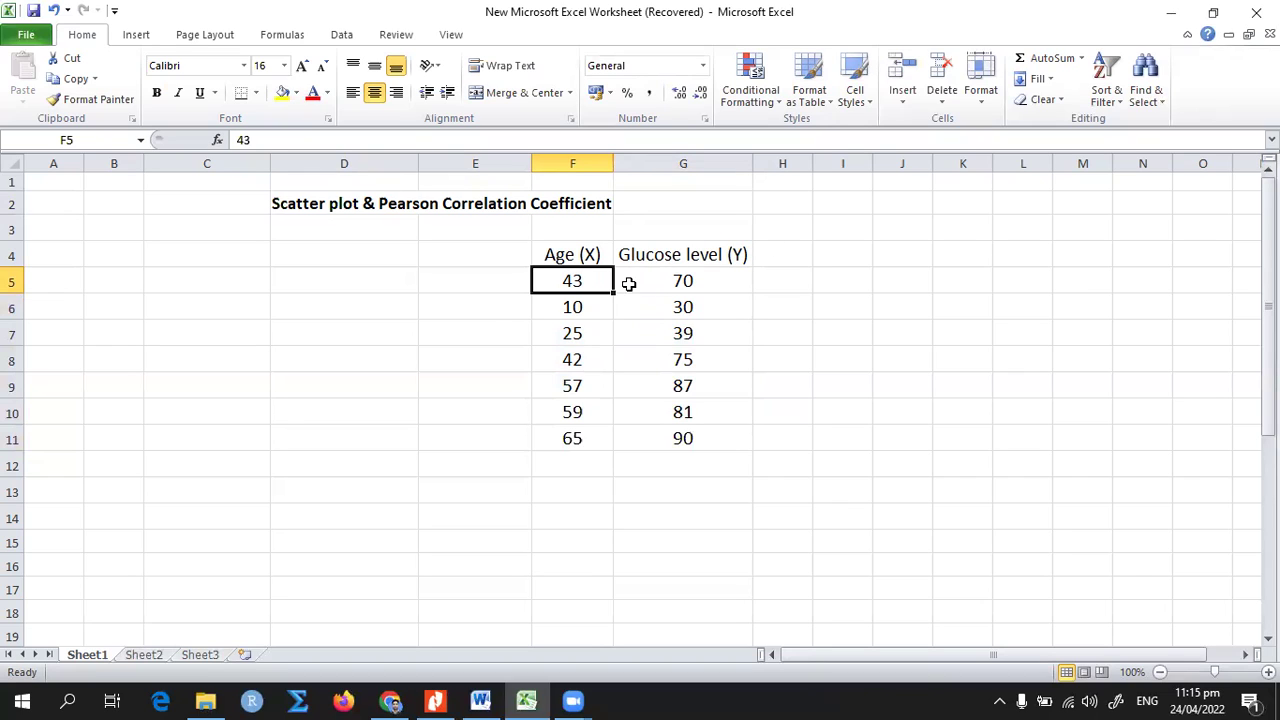
- Insert a markers-only scatter chart from the age and glucose values in F5:G11
drag(598, 281, 690, 439)
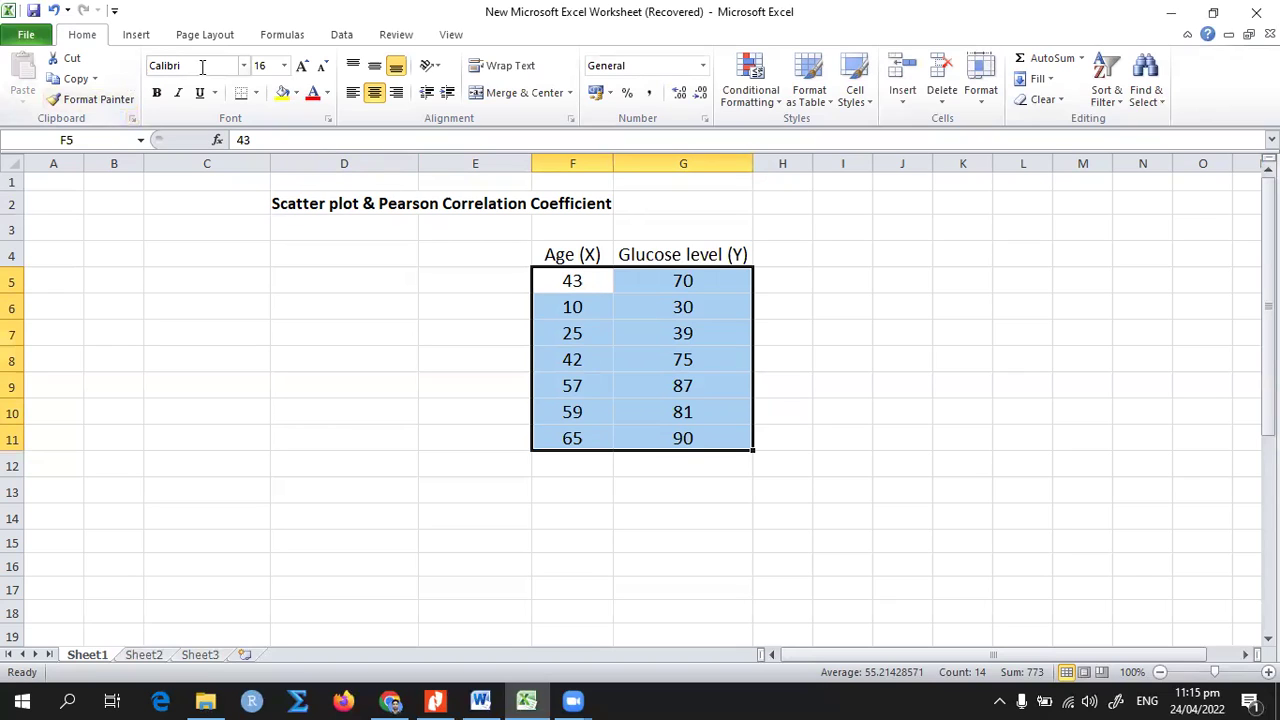
click(137, 35)
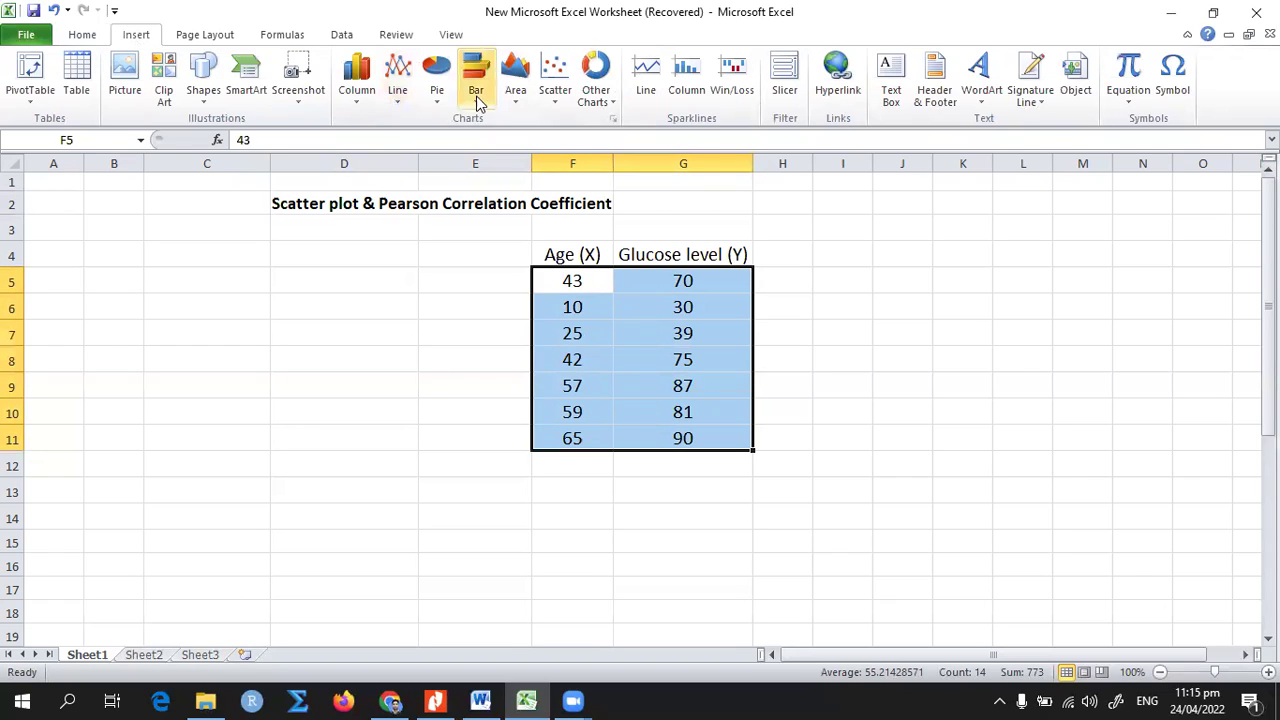
click(555, 98)
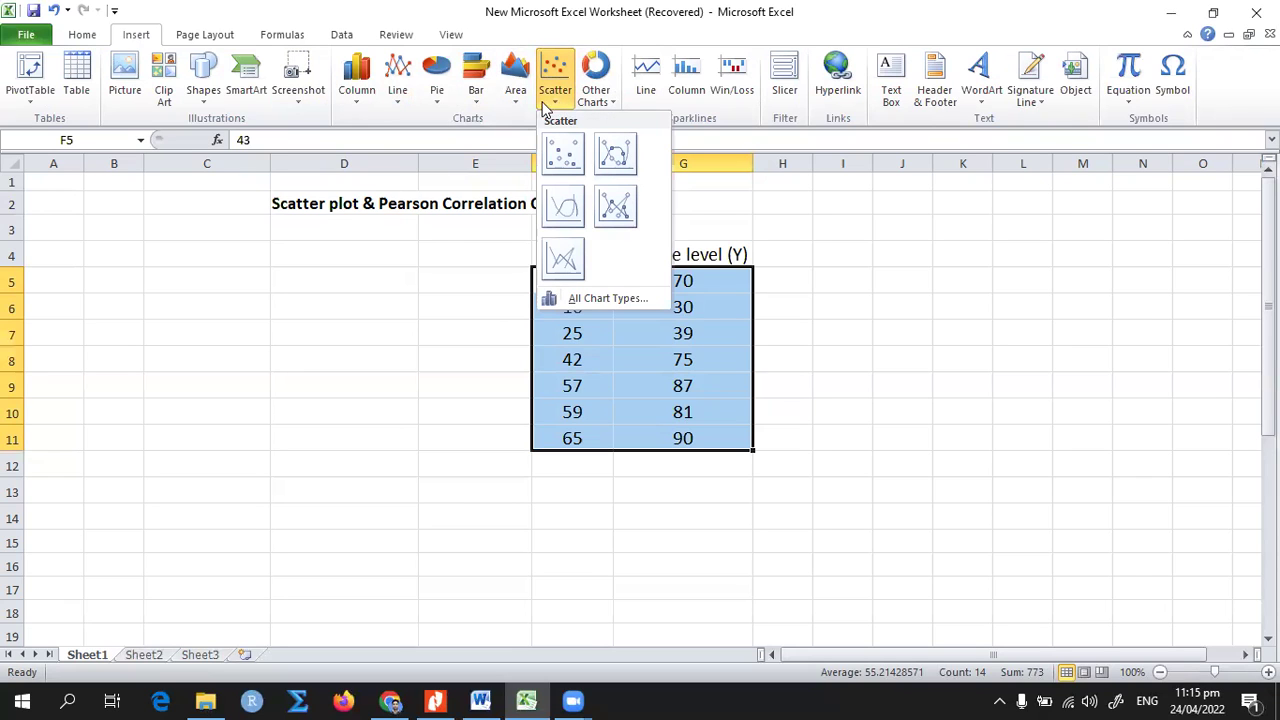
click(563, 156)
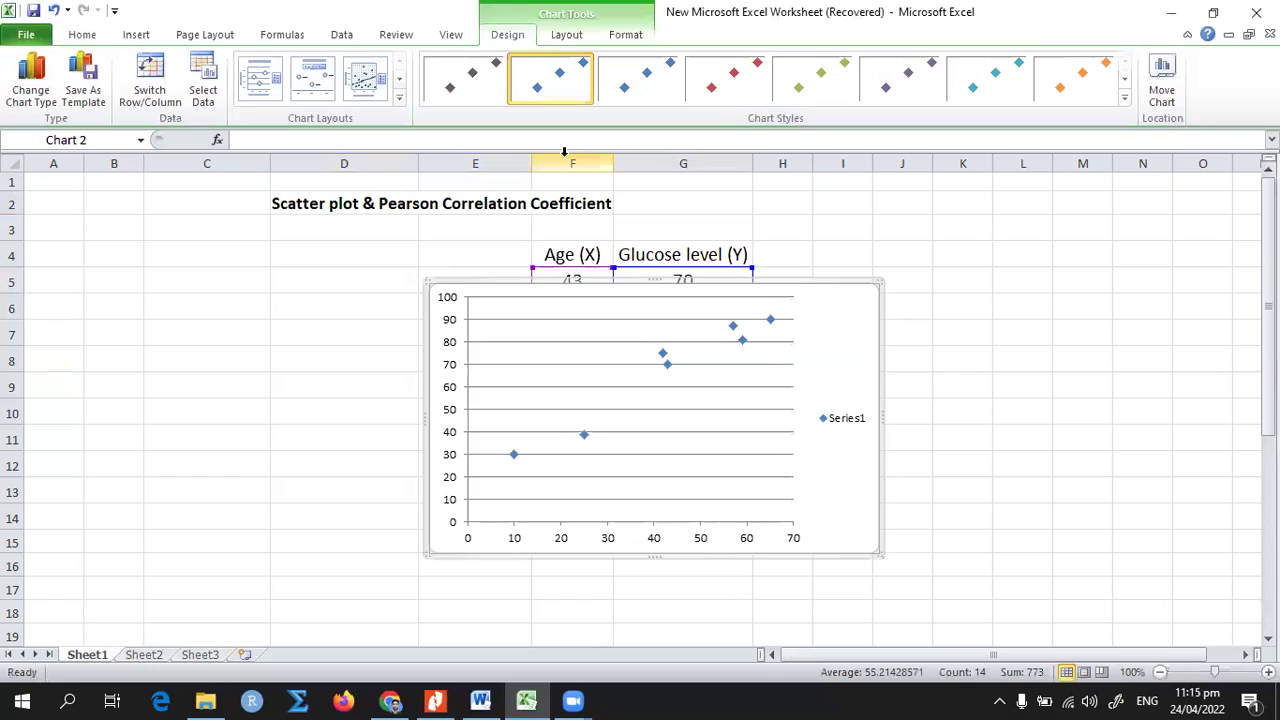
- Move the scatter chart left so that it spans columns C to G and uncovers the glucose values
drag(843, 331, 465, 273)
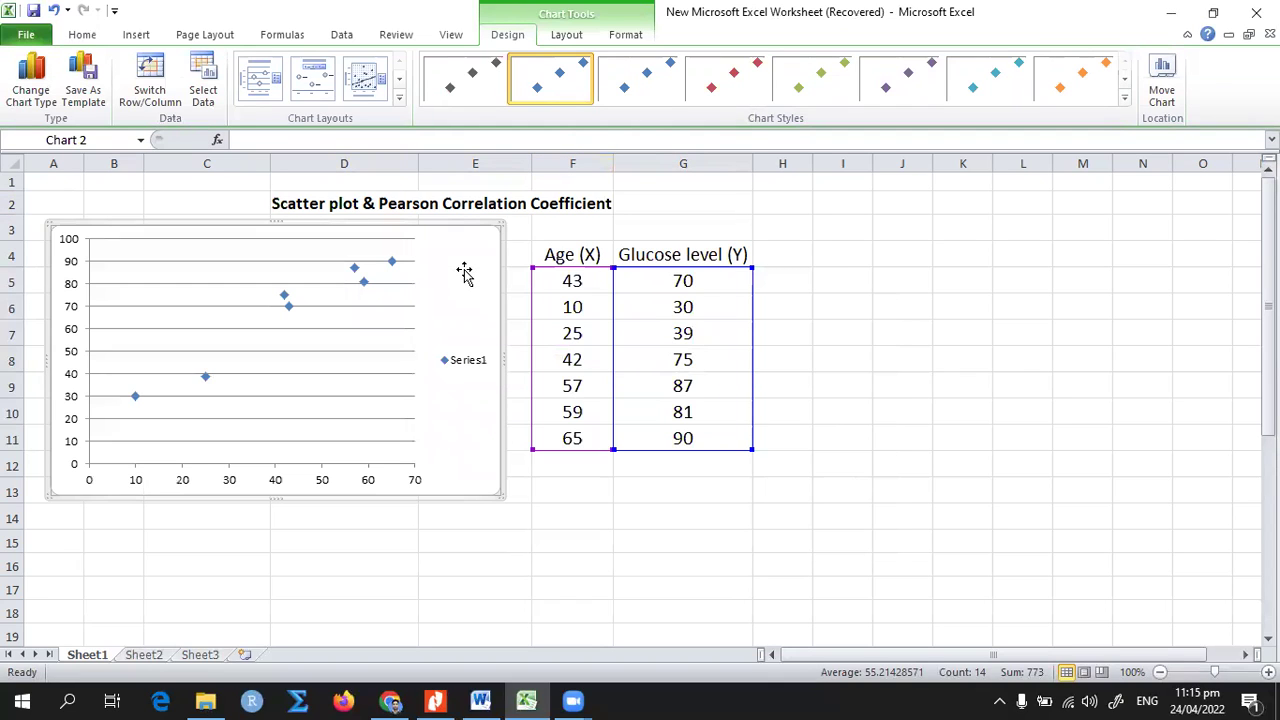
drag(463, 271, 522, 272)
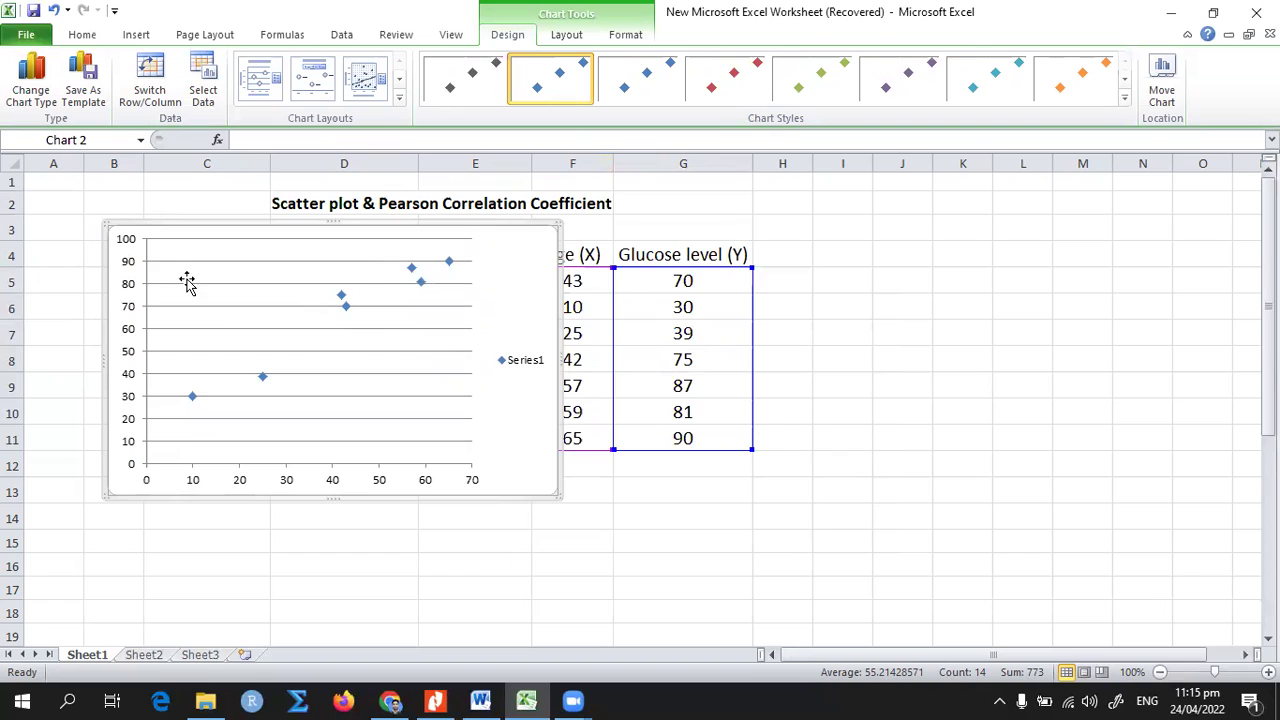
drag(526, 286, 599, 275)
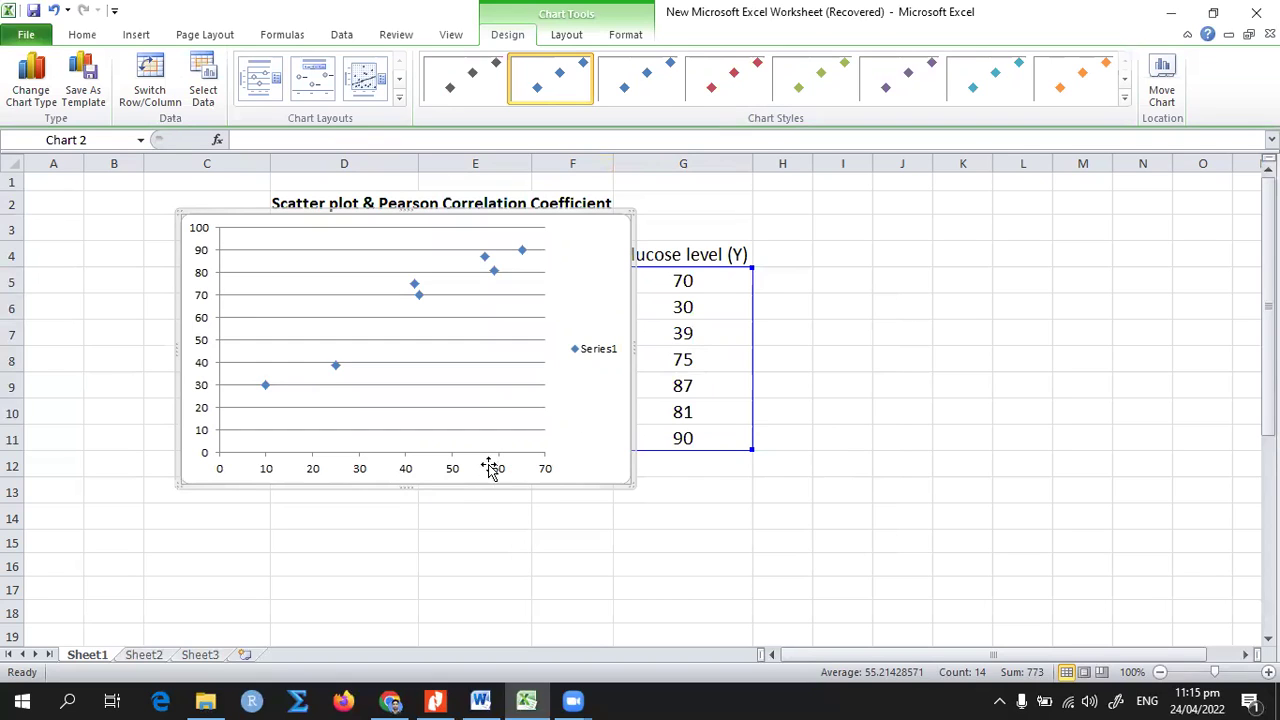
- Add a horizontal axis title below the axis of the scatter chart and set its text to X
click(572, 38)
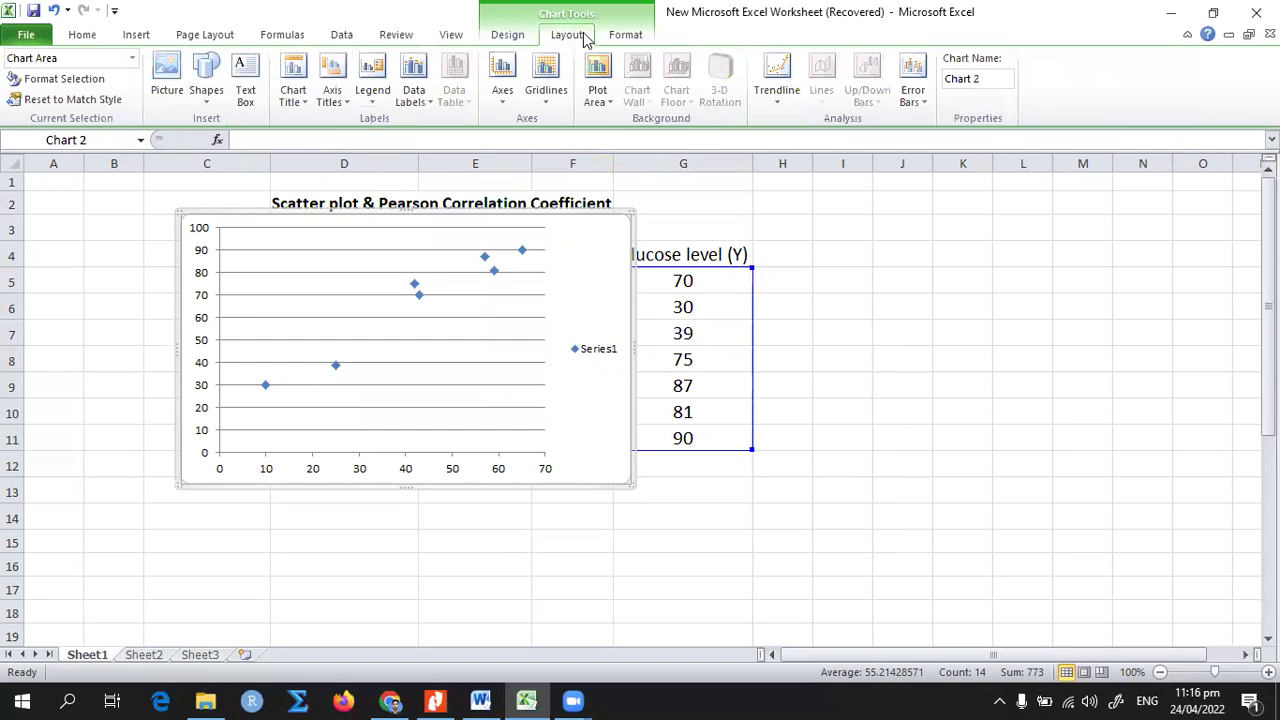
click(347, 107)
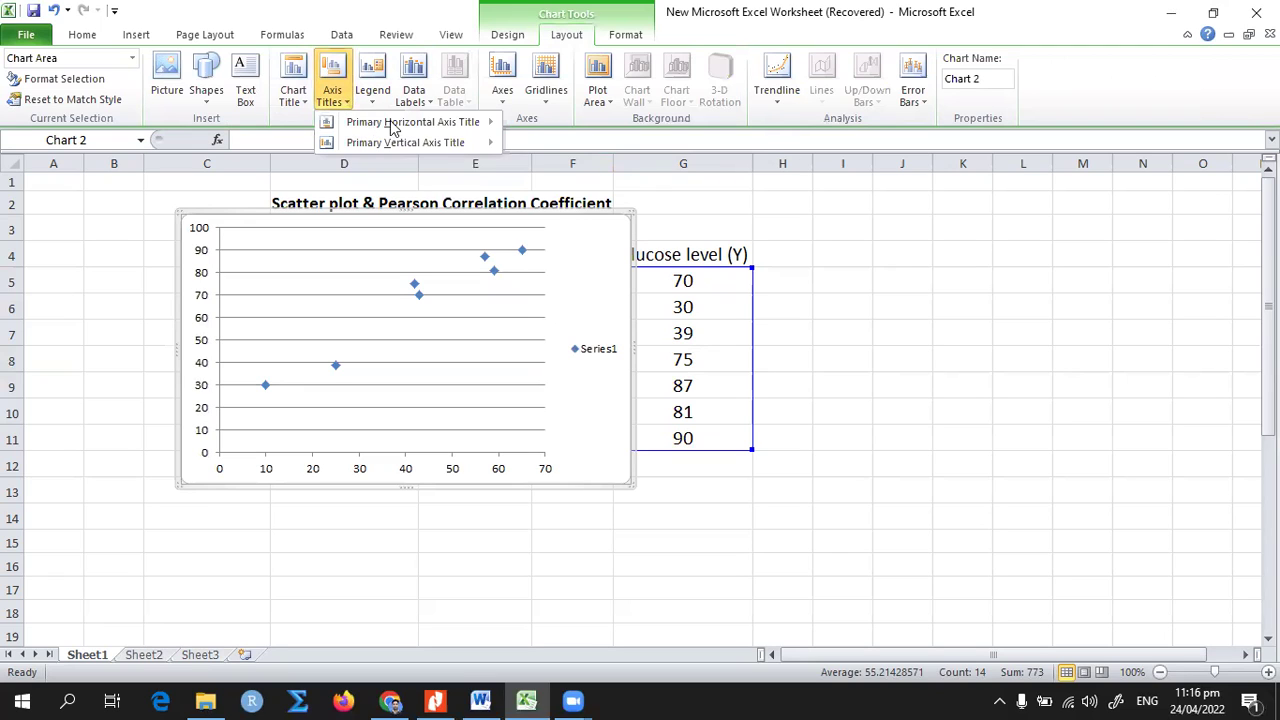
mouse_move(420, 127)
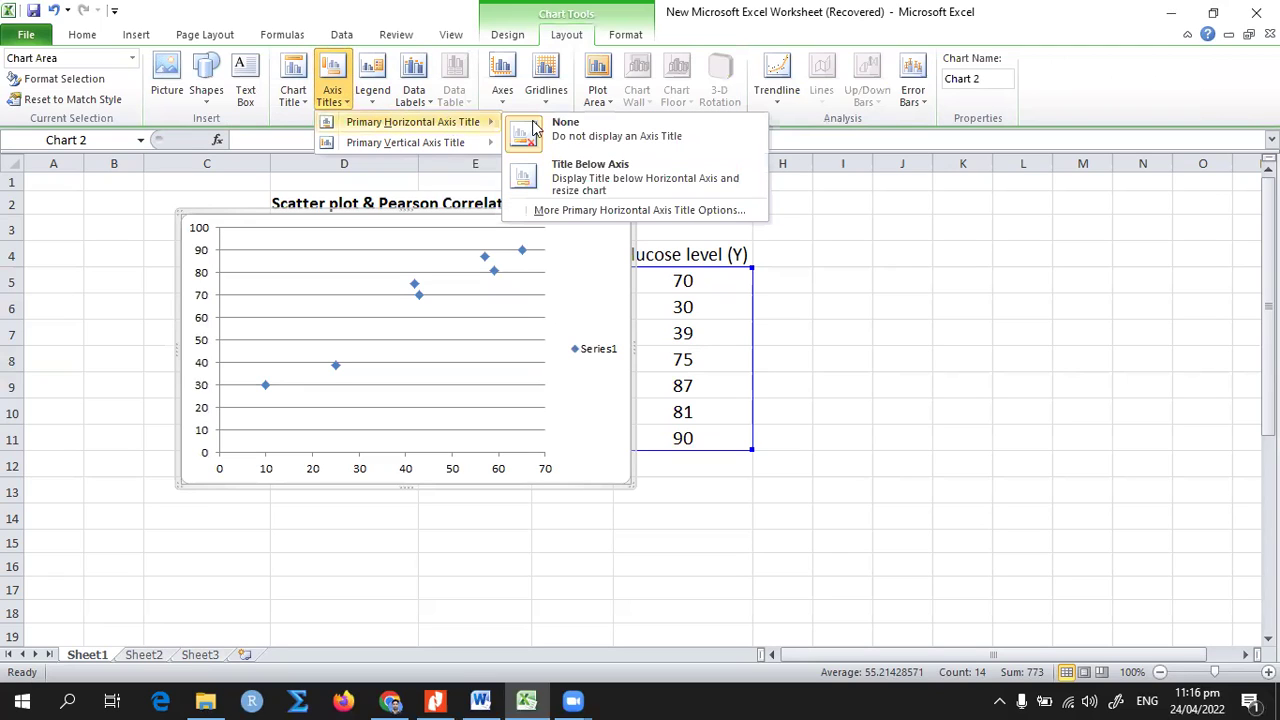
click(590, 178)
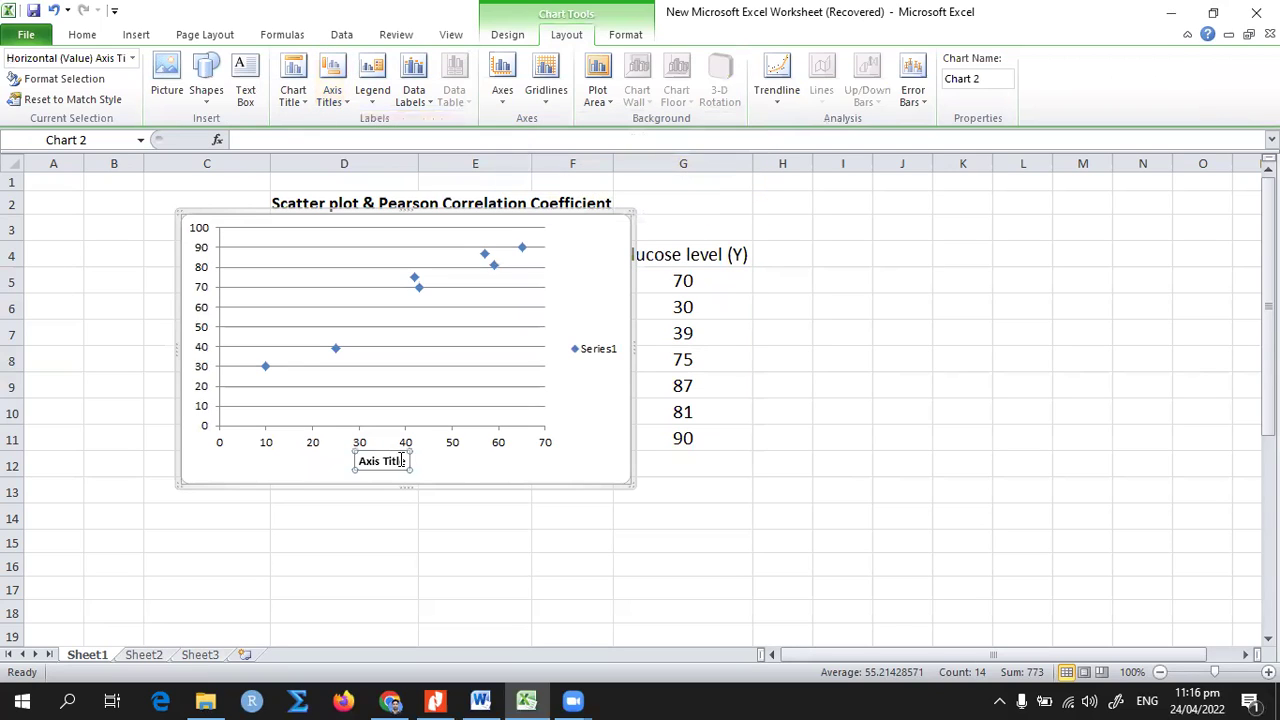
triple_click(356, 461)
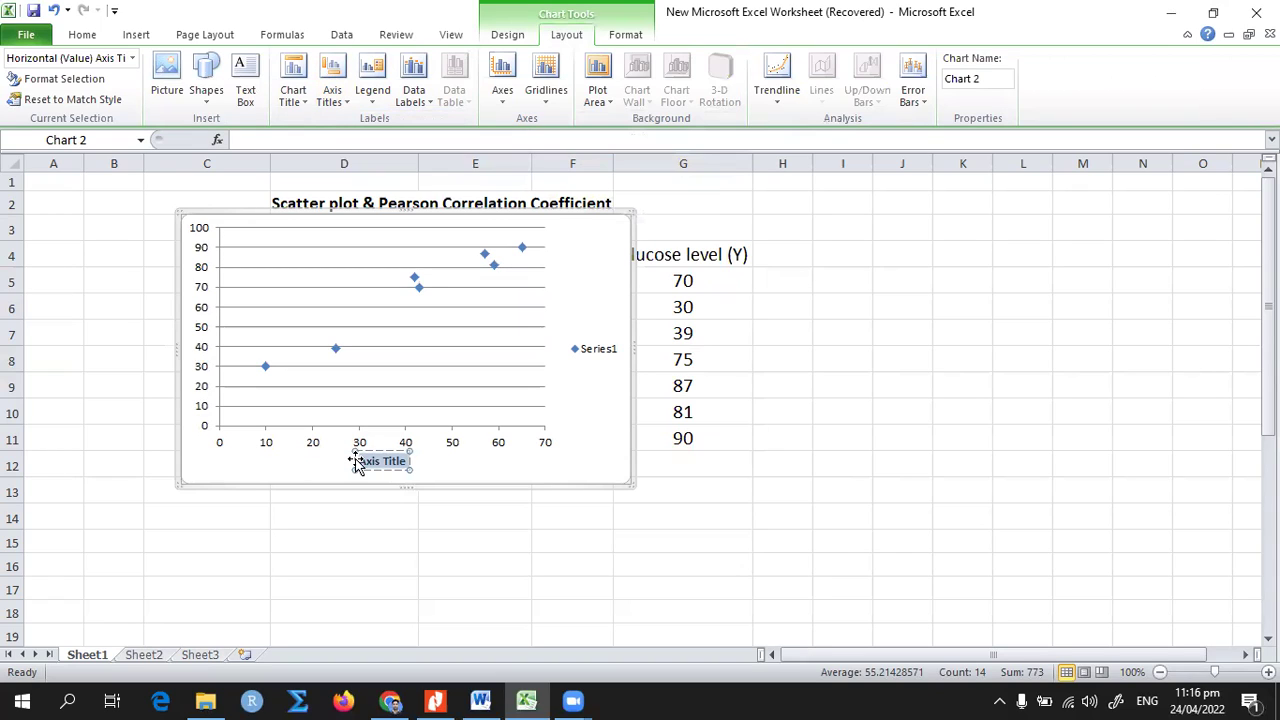
text(x)
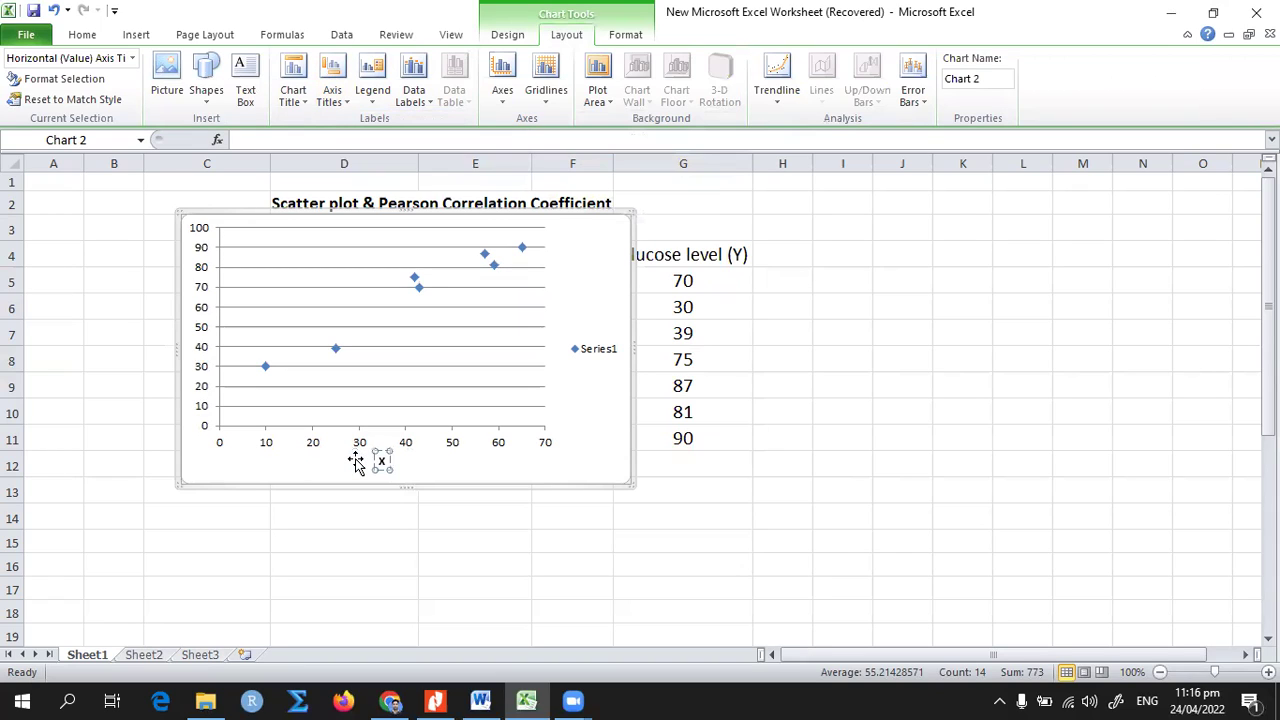
click(421, 463)
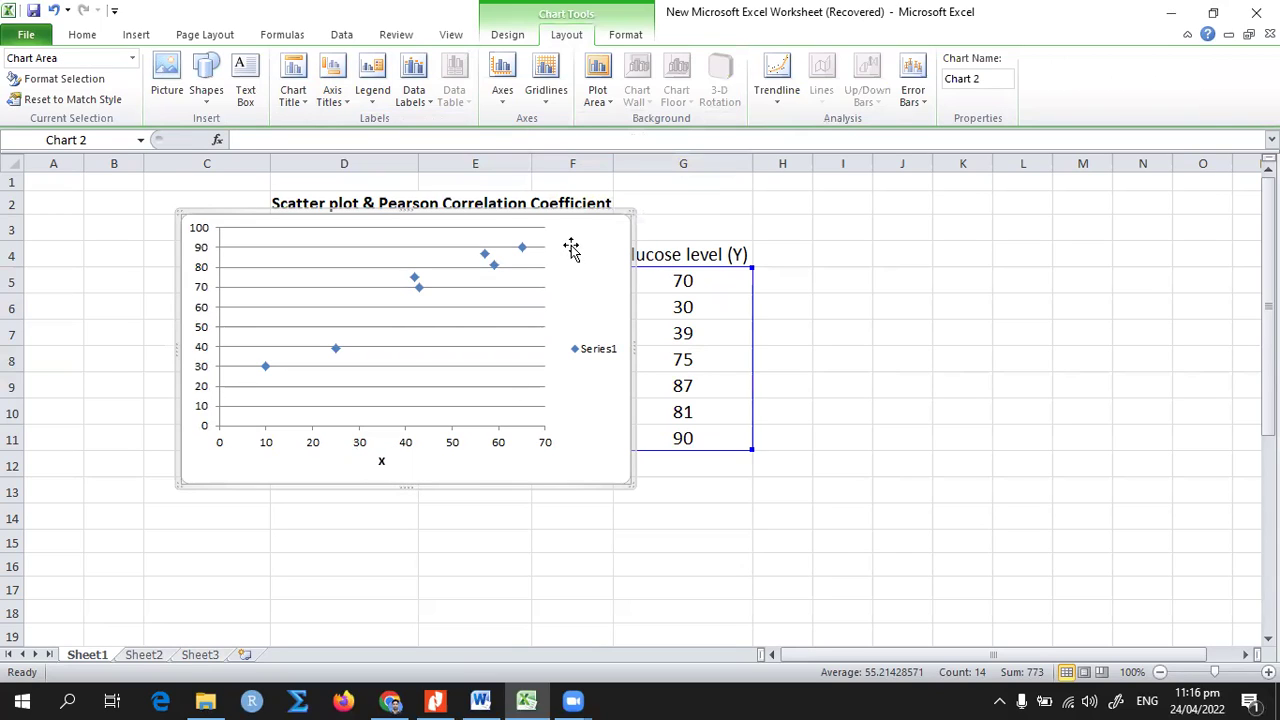
- Move the chart down clear of the sheet heading and add a vertical axis title in the Vertical Title style
drag(571, 263, 527, 340)
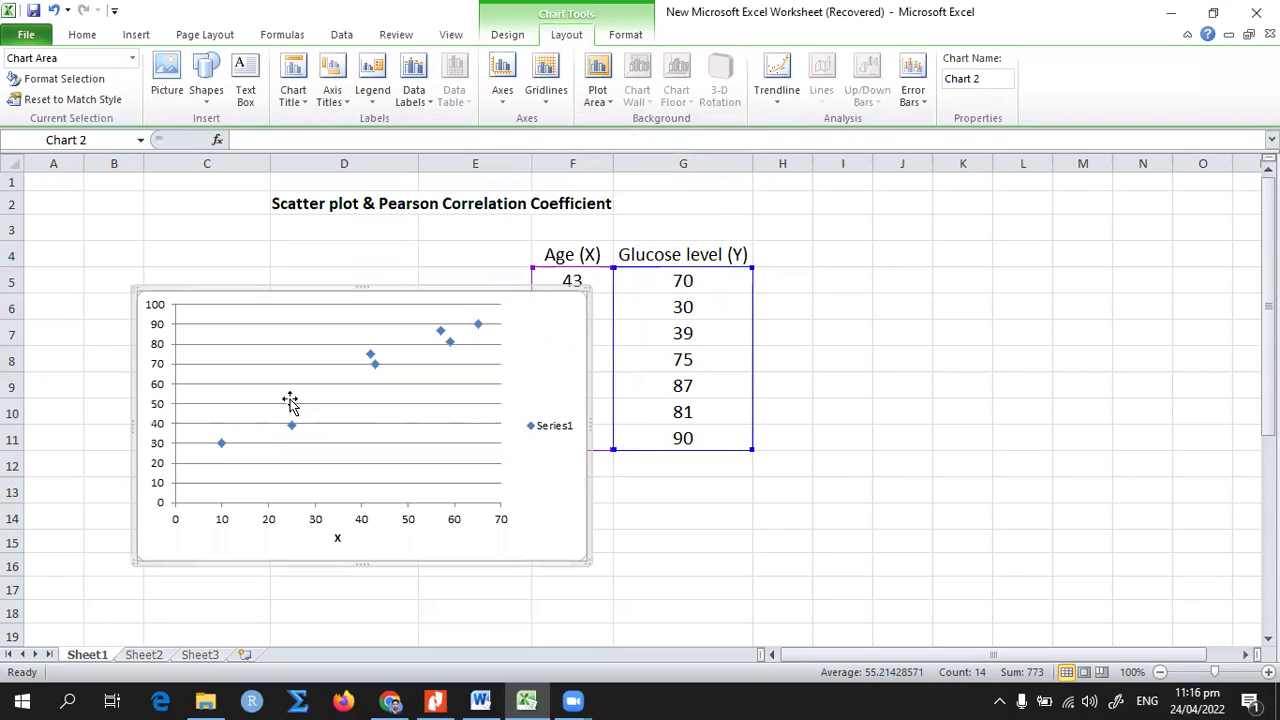
click(155, 375)
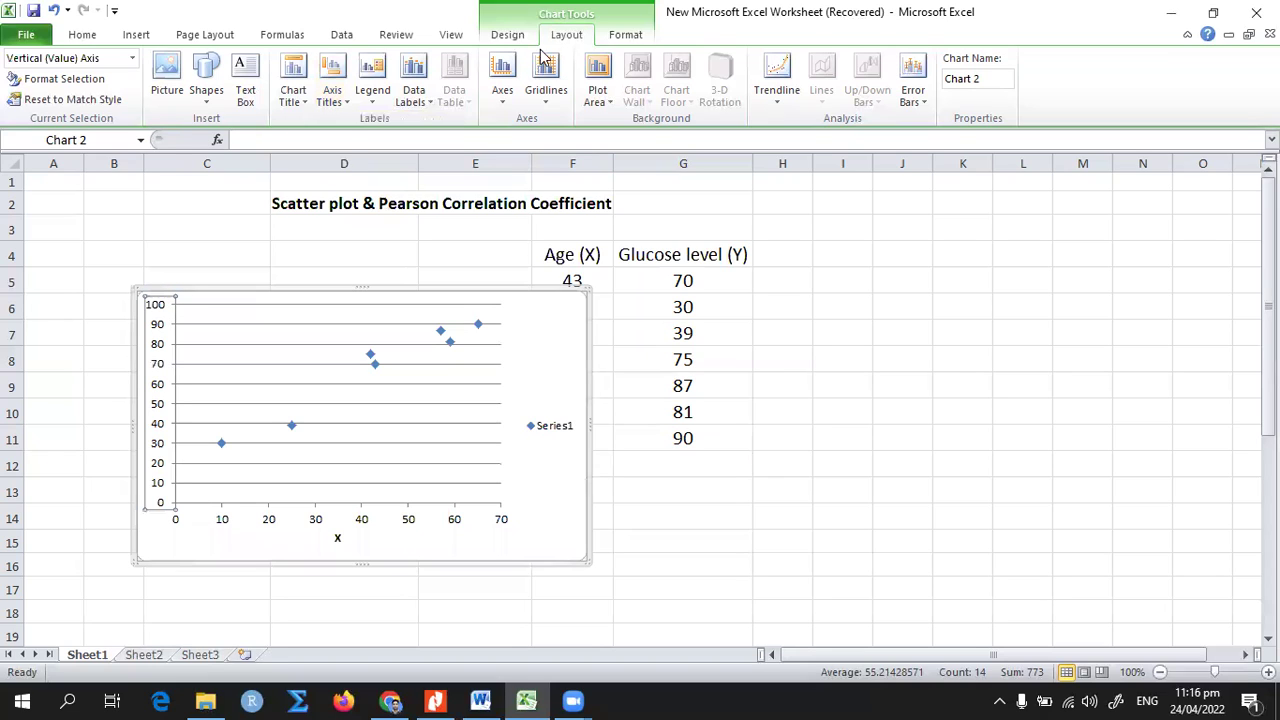
click(343, 107)
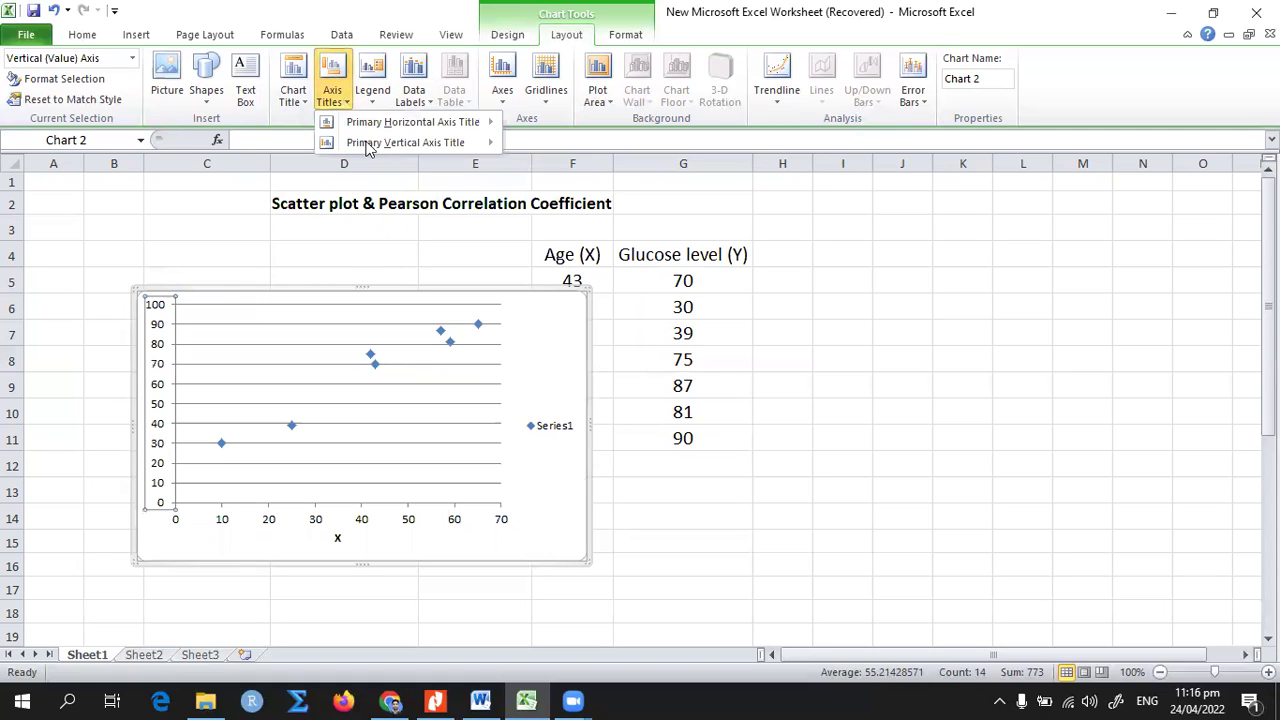
mouse_move(437, 150)
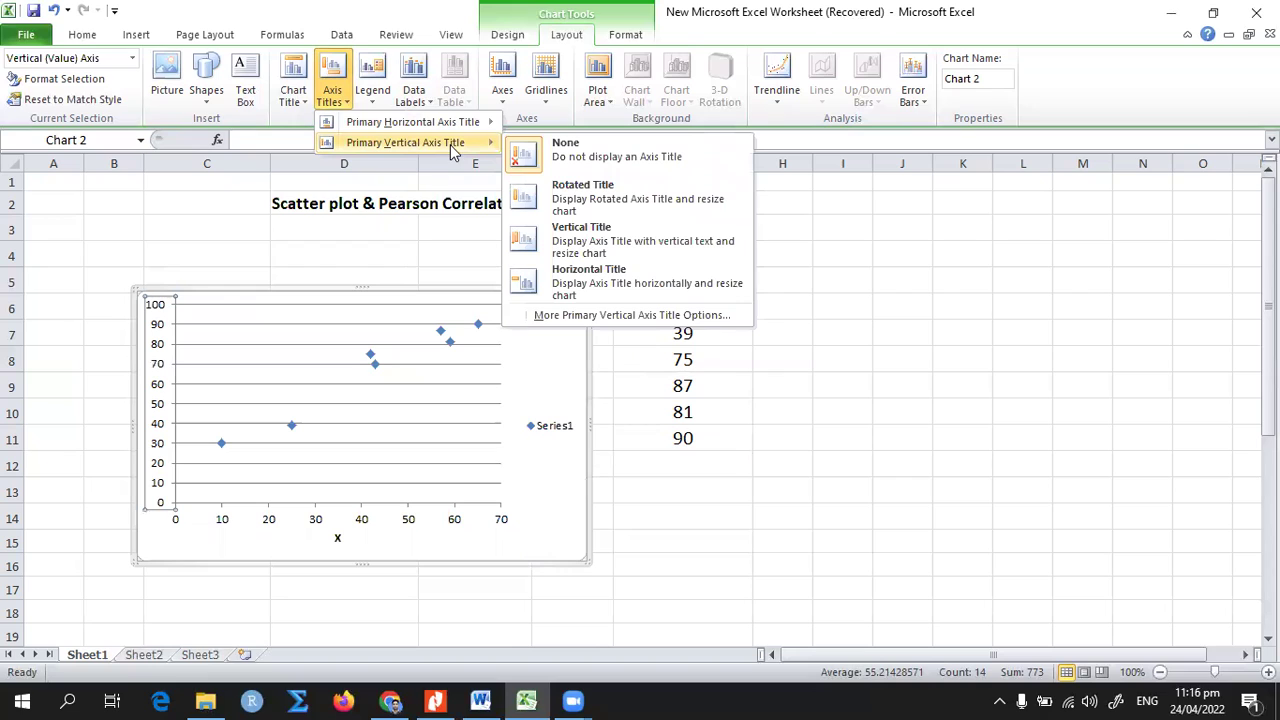
click(612, 240)
key(Escape)
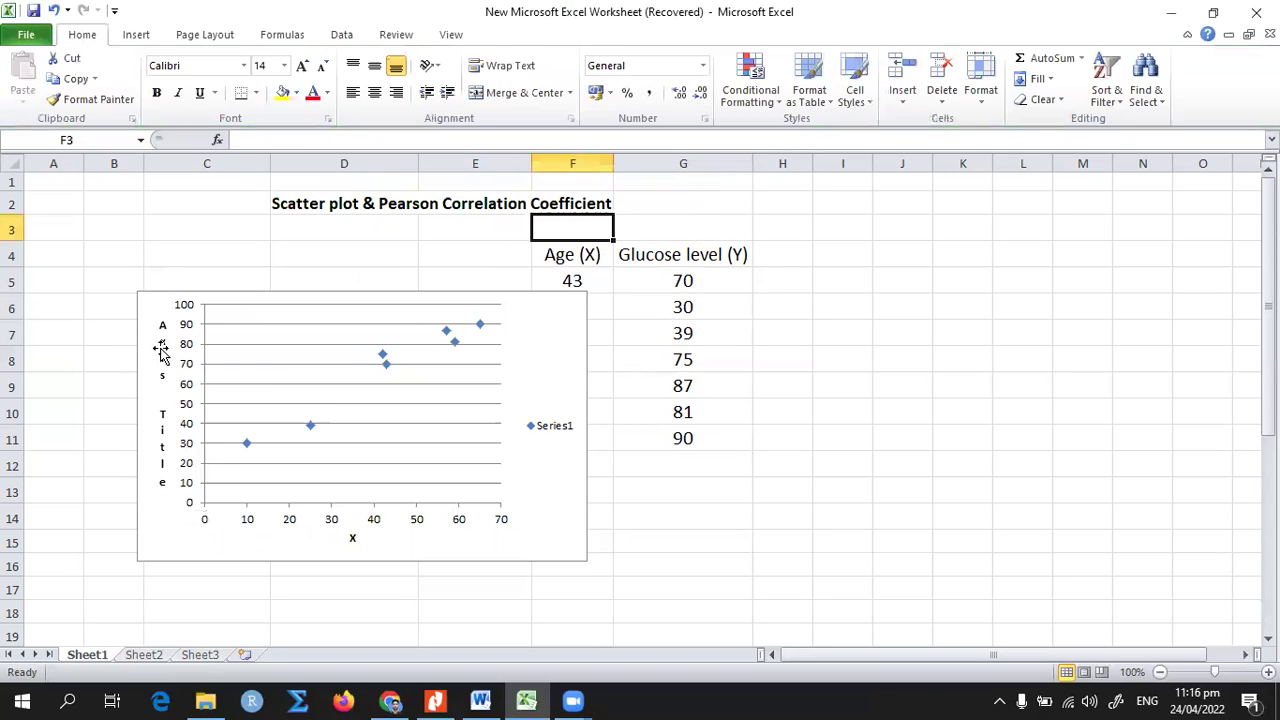
- Replace the placeholder text of the chart's vertical axis title with Y
click(161, 350)
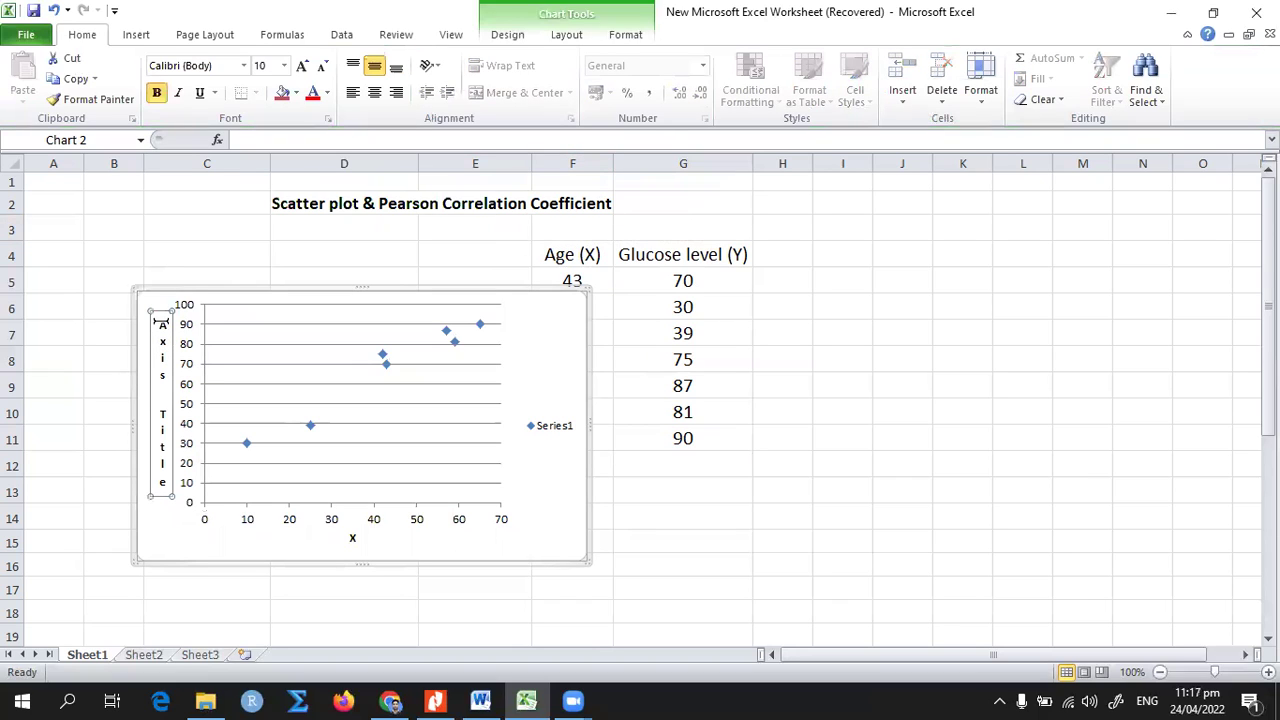
drag(161, 322, 167, 481)
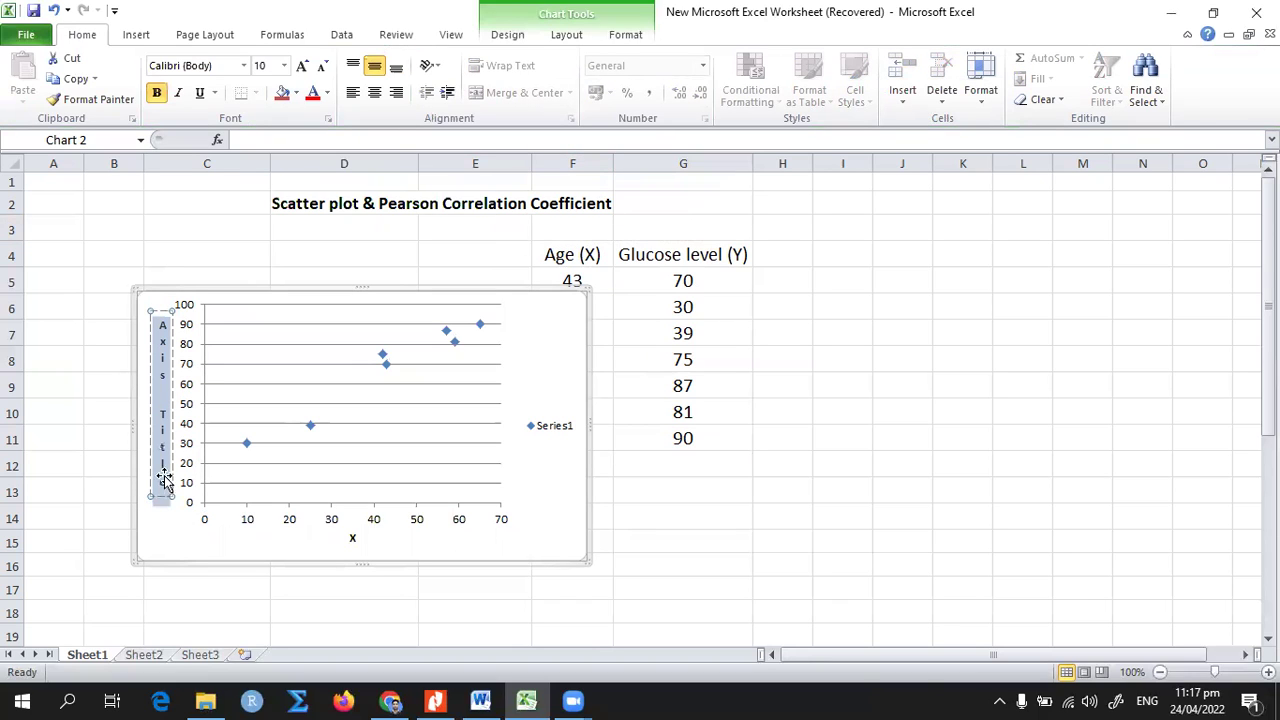
text(Y)
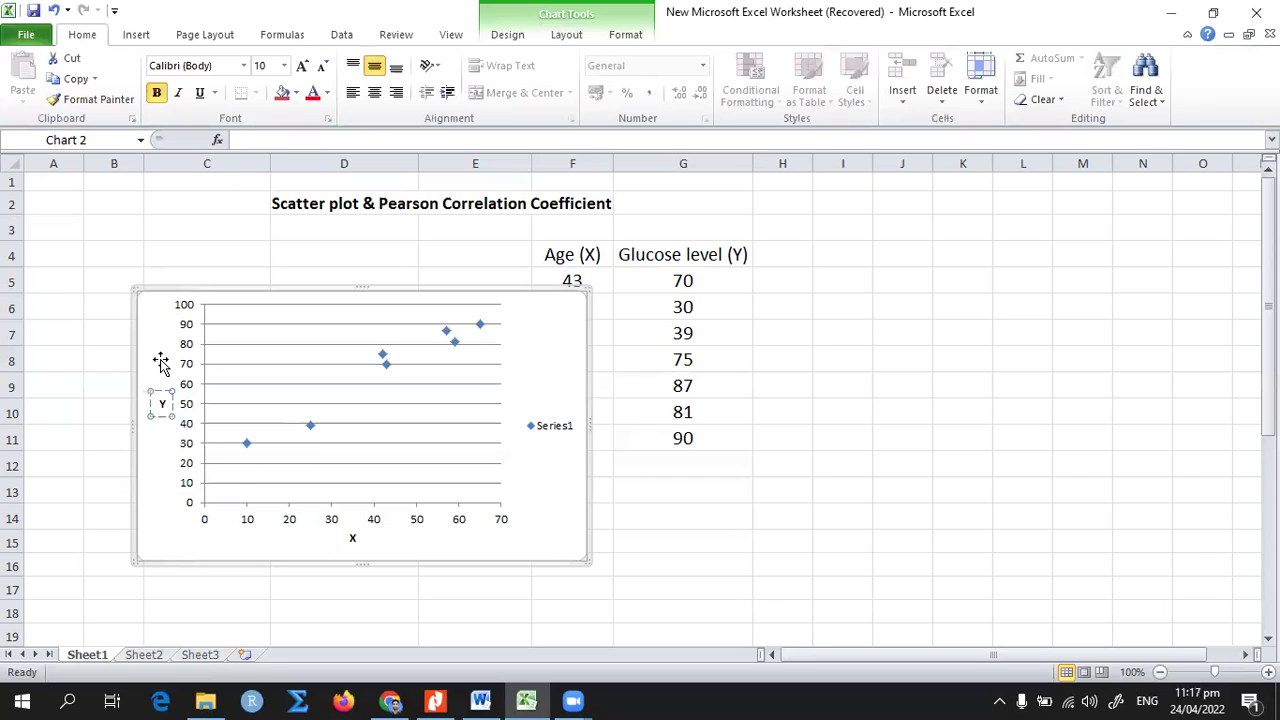
click(367, 352)
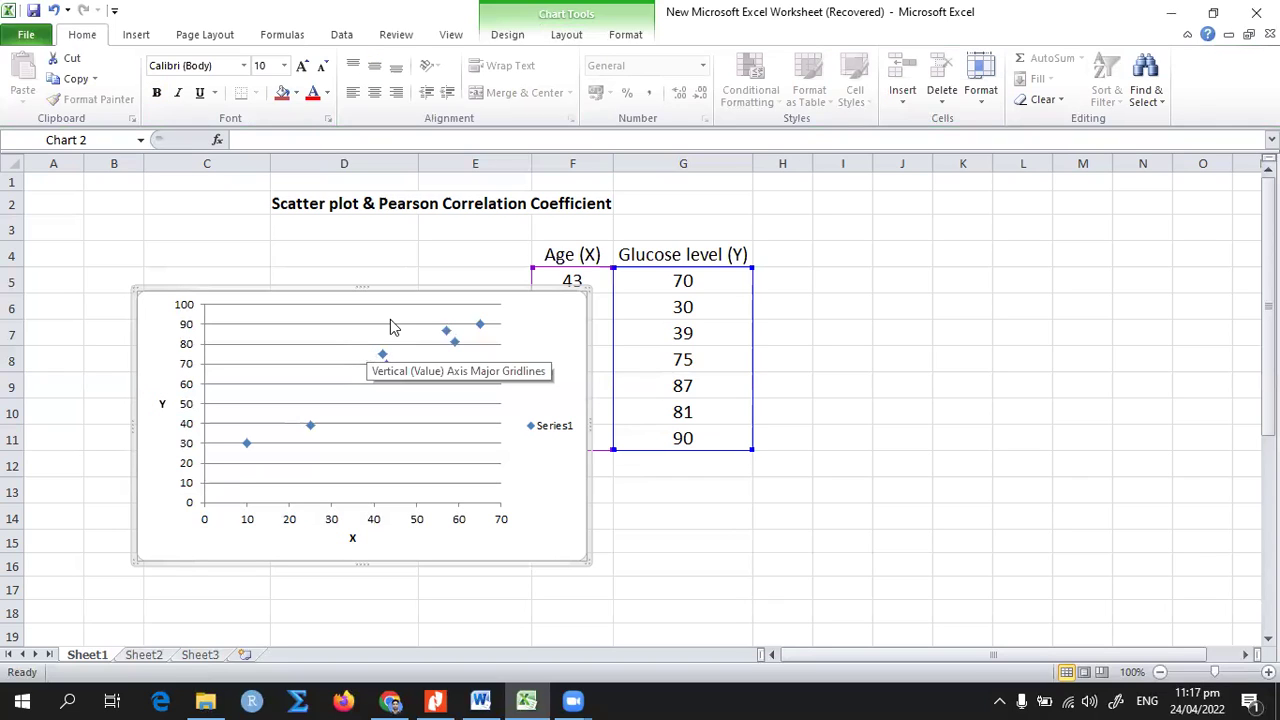
drag(530, 320, 531, 366)
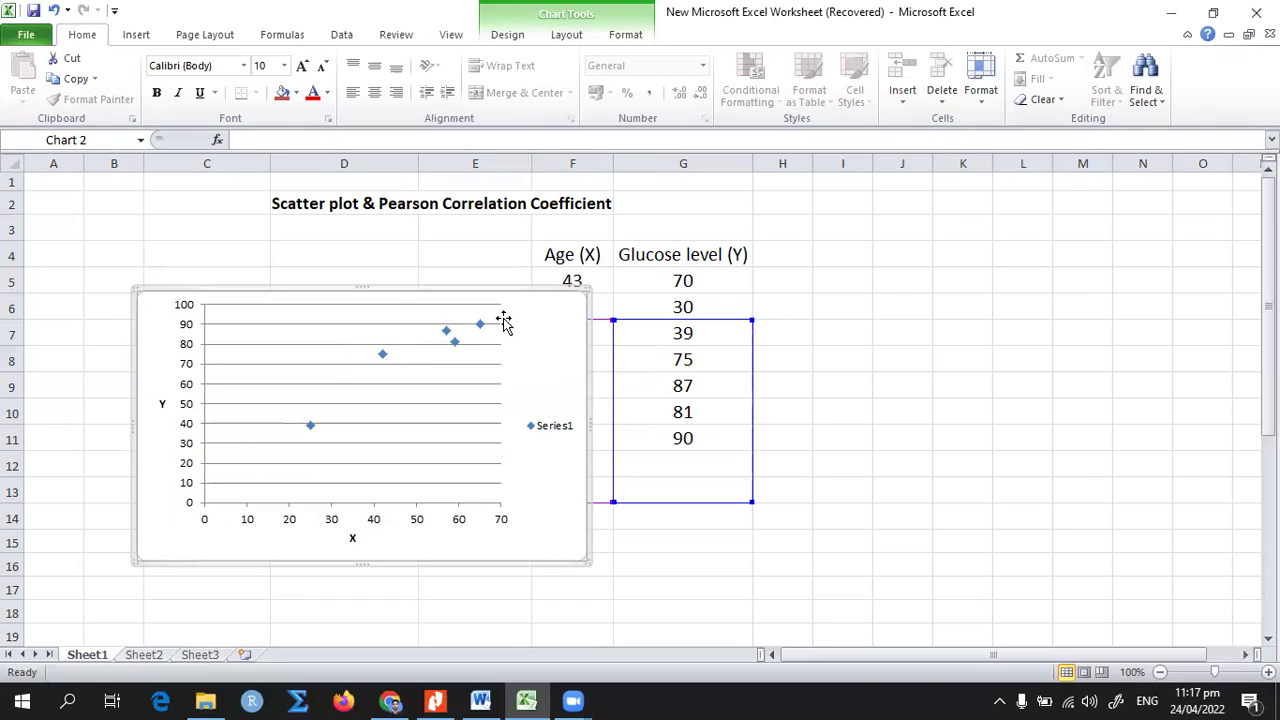
key(ctrl+z)
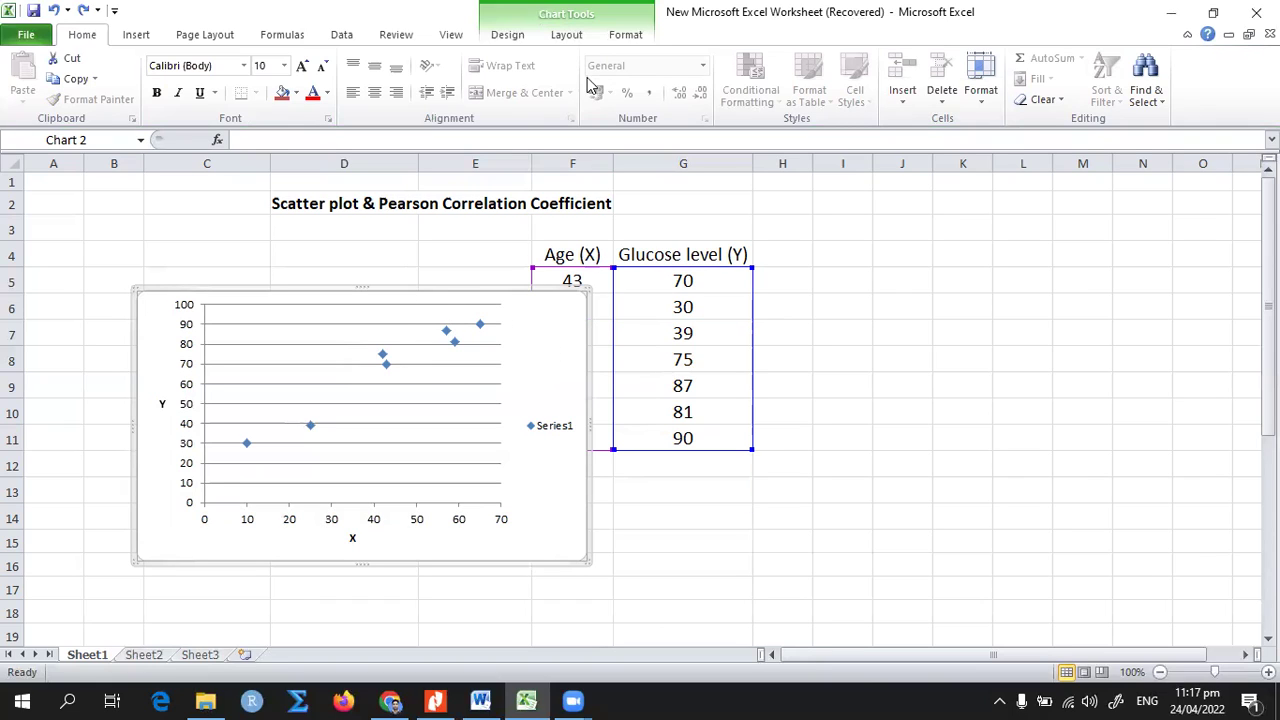
- Add a chart title in the Above Chart style and set its text to Scatter Plot
click(567, 36)
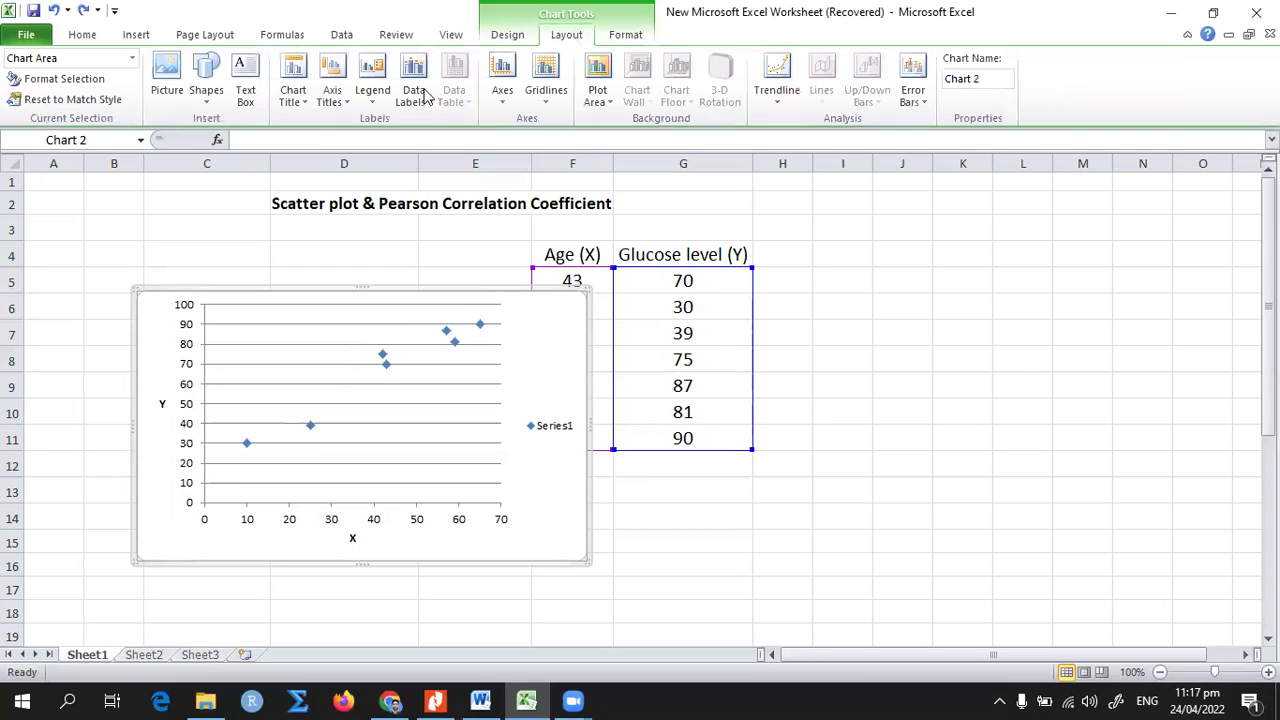
click(297, 100)
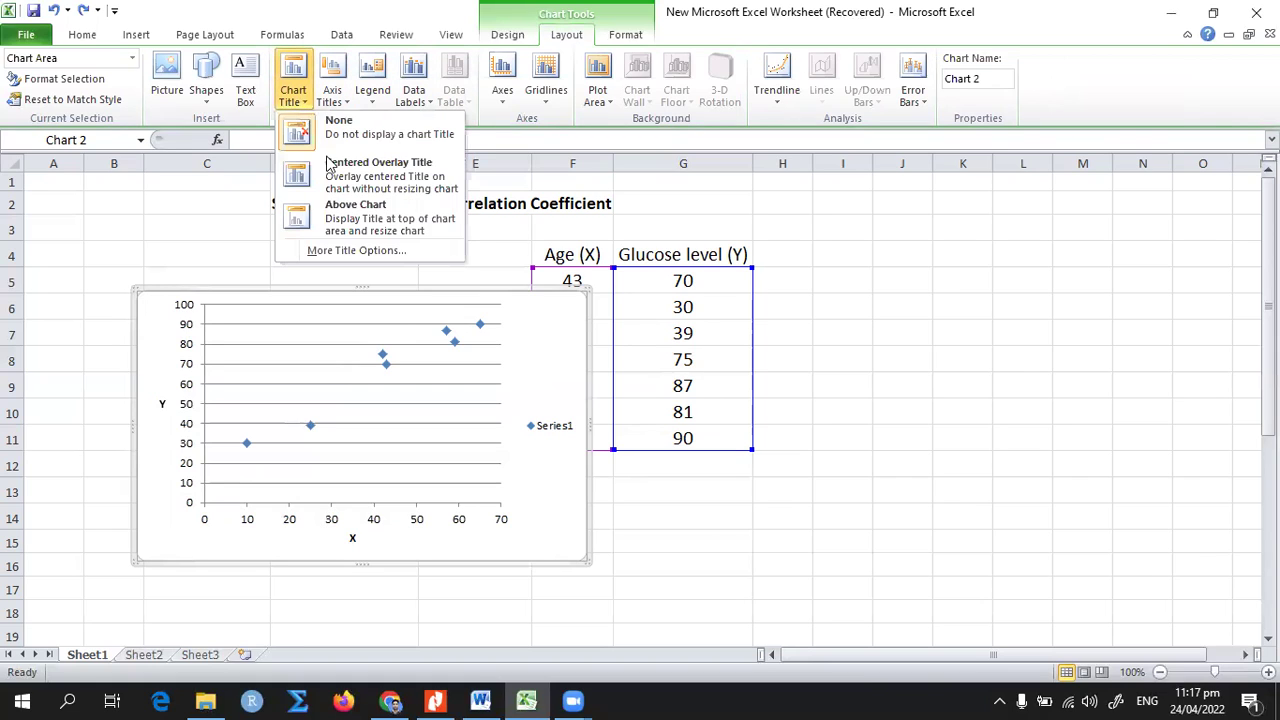
click(378, 222)
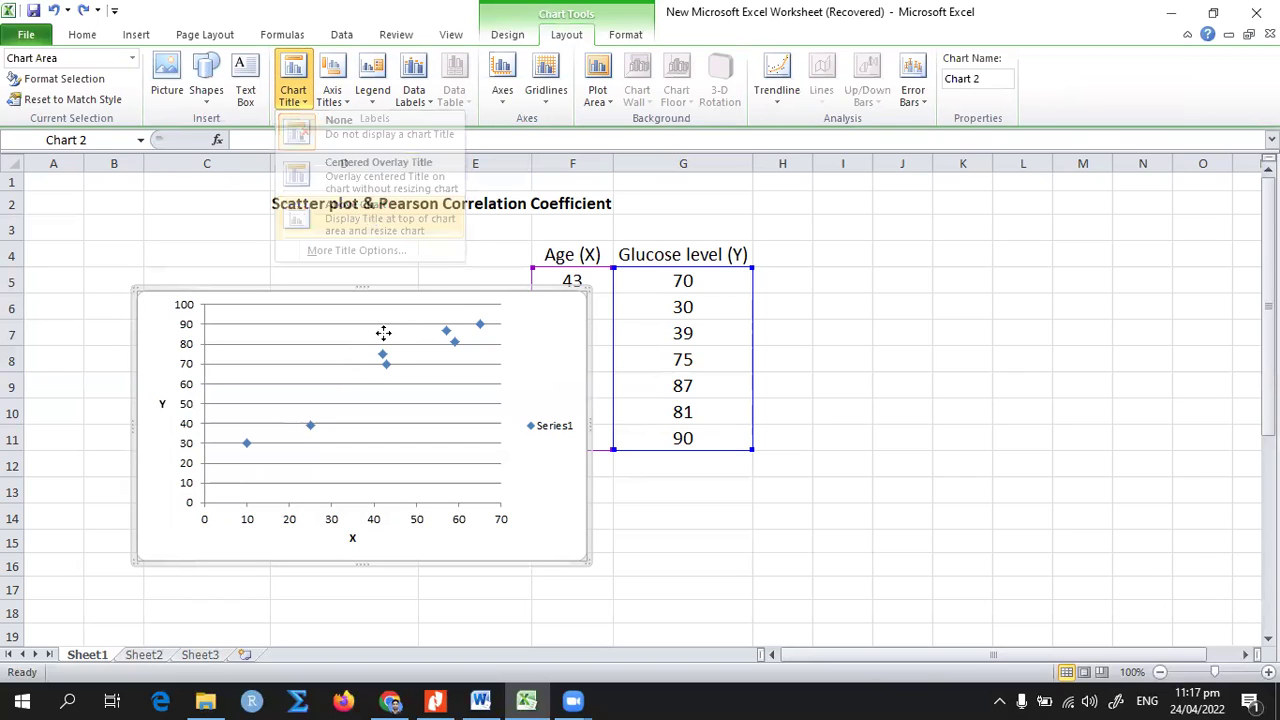
drag(409, 310, 313, 315)
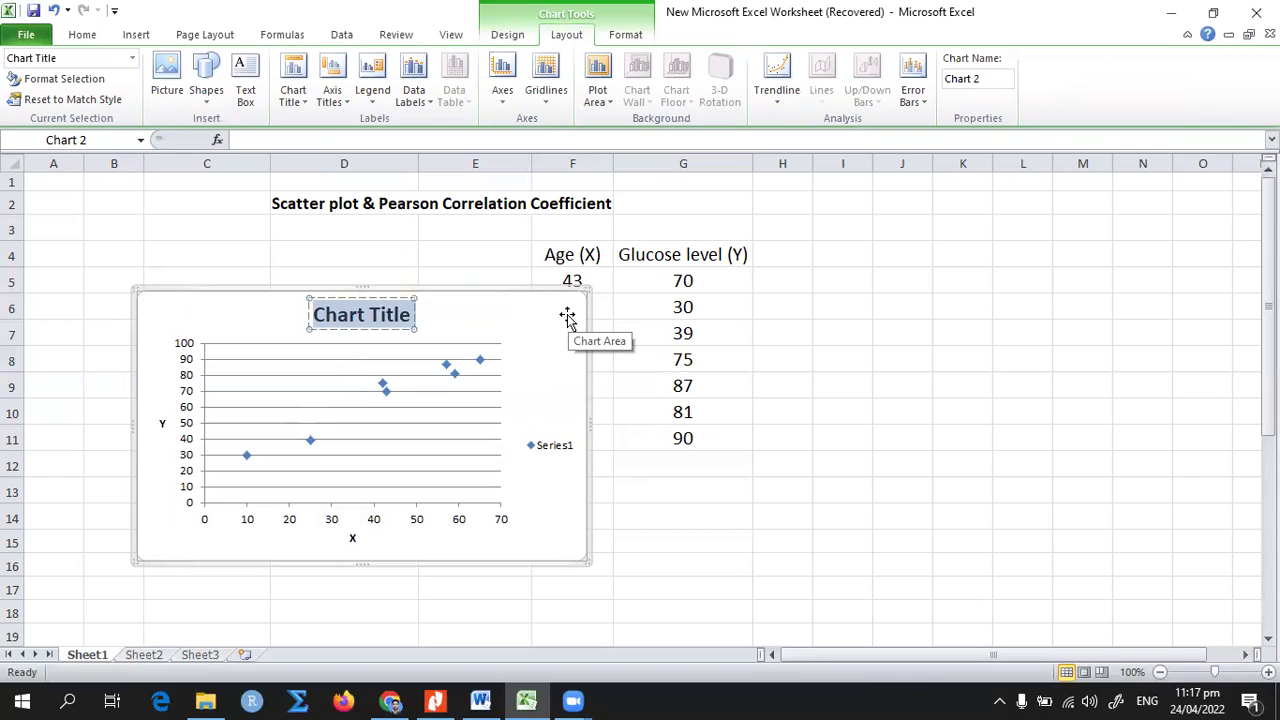
text(Scatter)
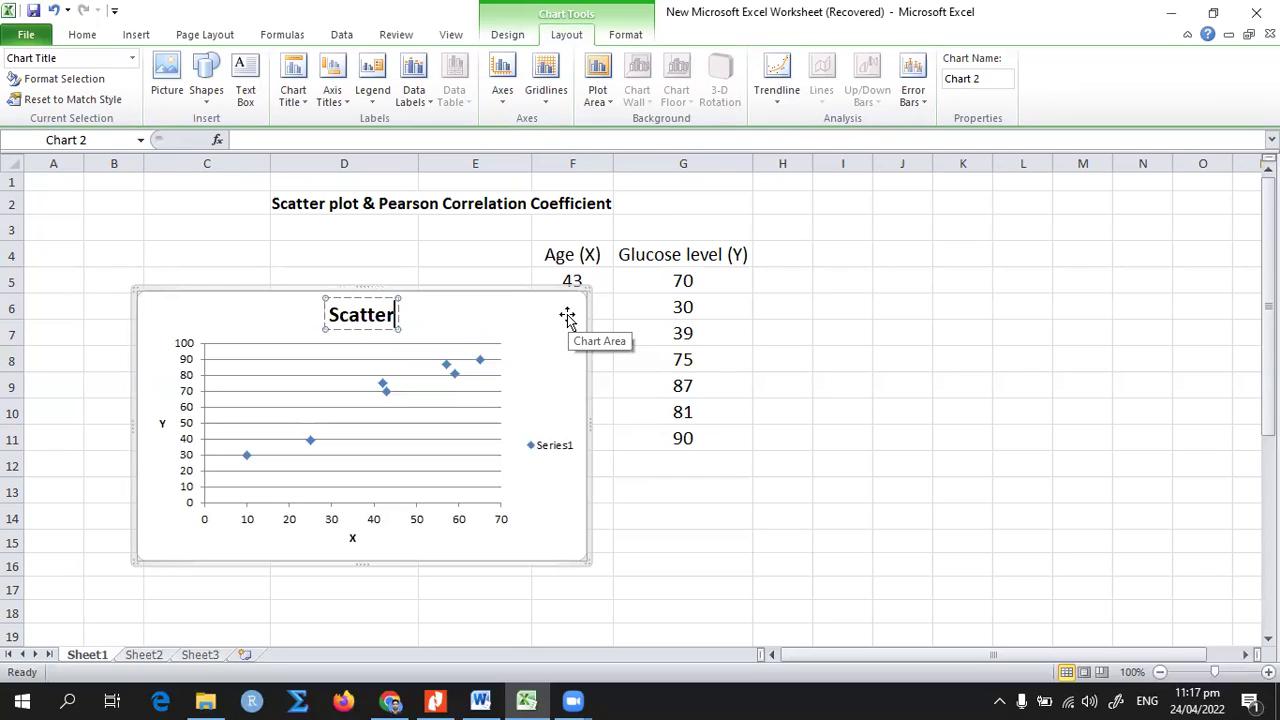
text(Plot)
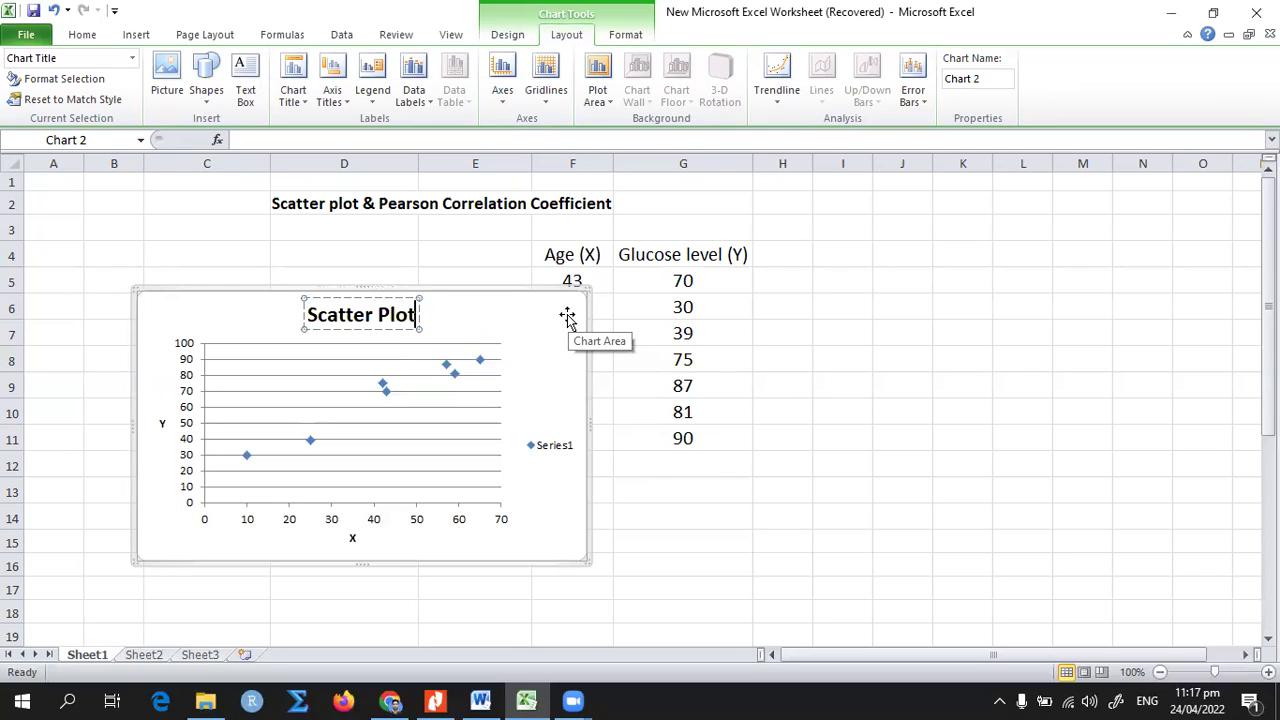
click(571, 385)
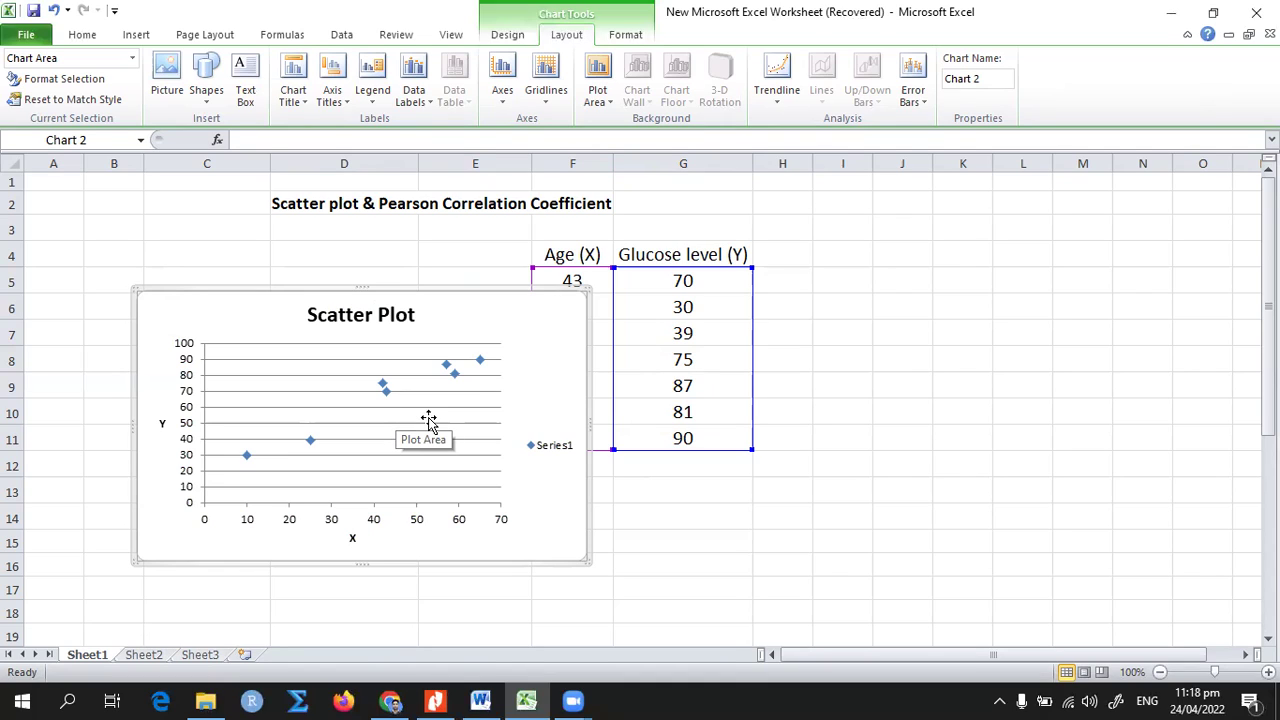
- Add a linear trendline to the data series of the scatter chart, keeping the default trendline options
click(452, 372)
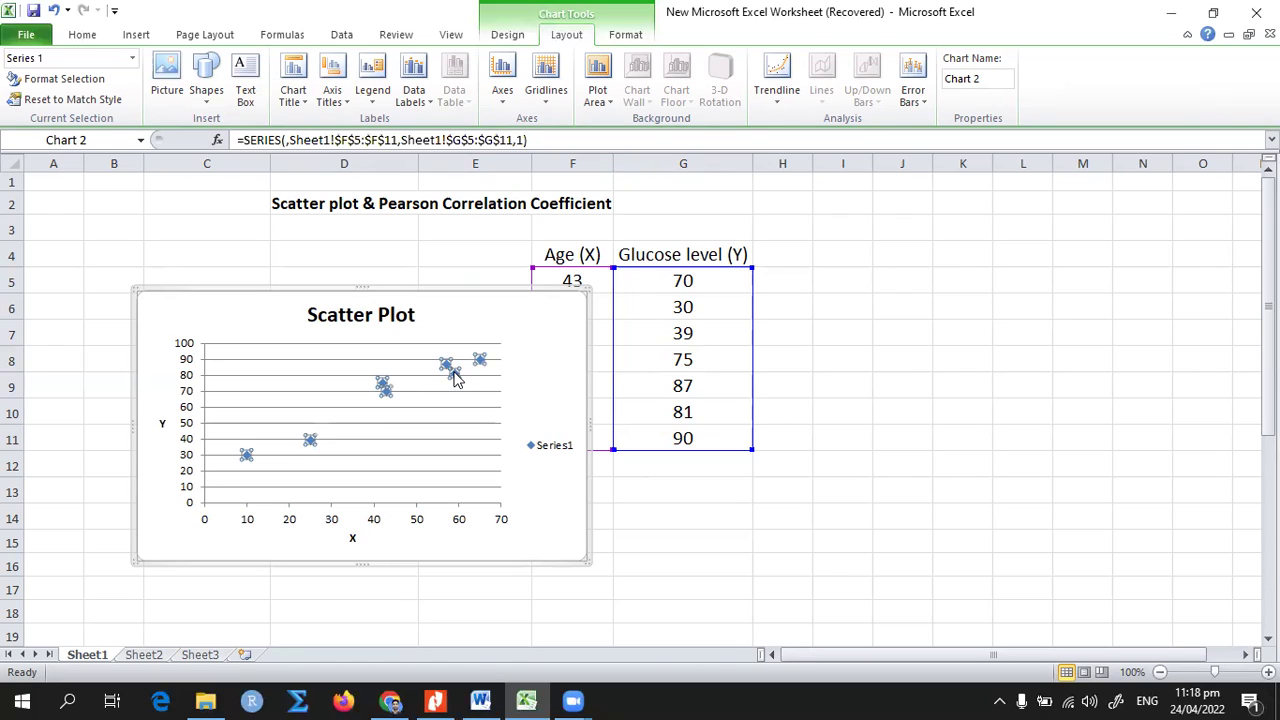
click(556, 393)
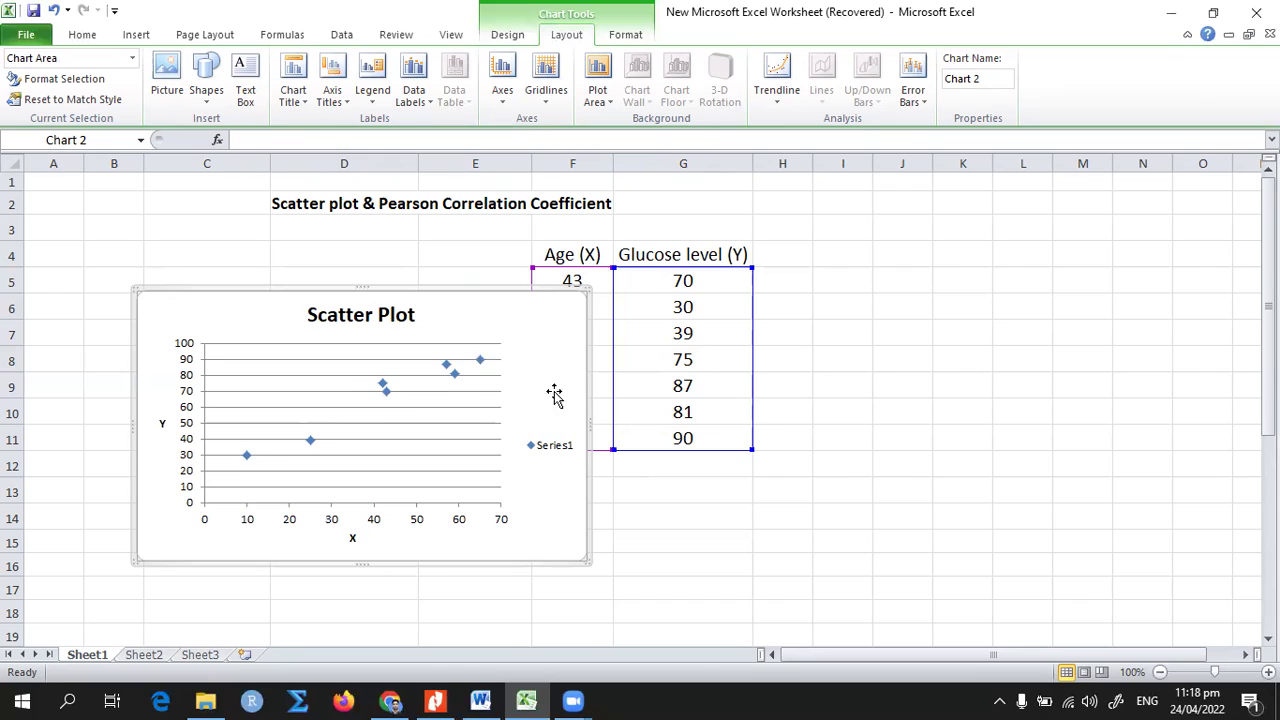
click(456, 380)
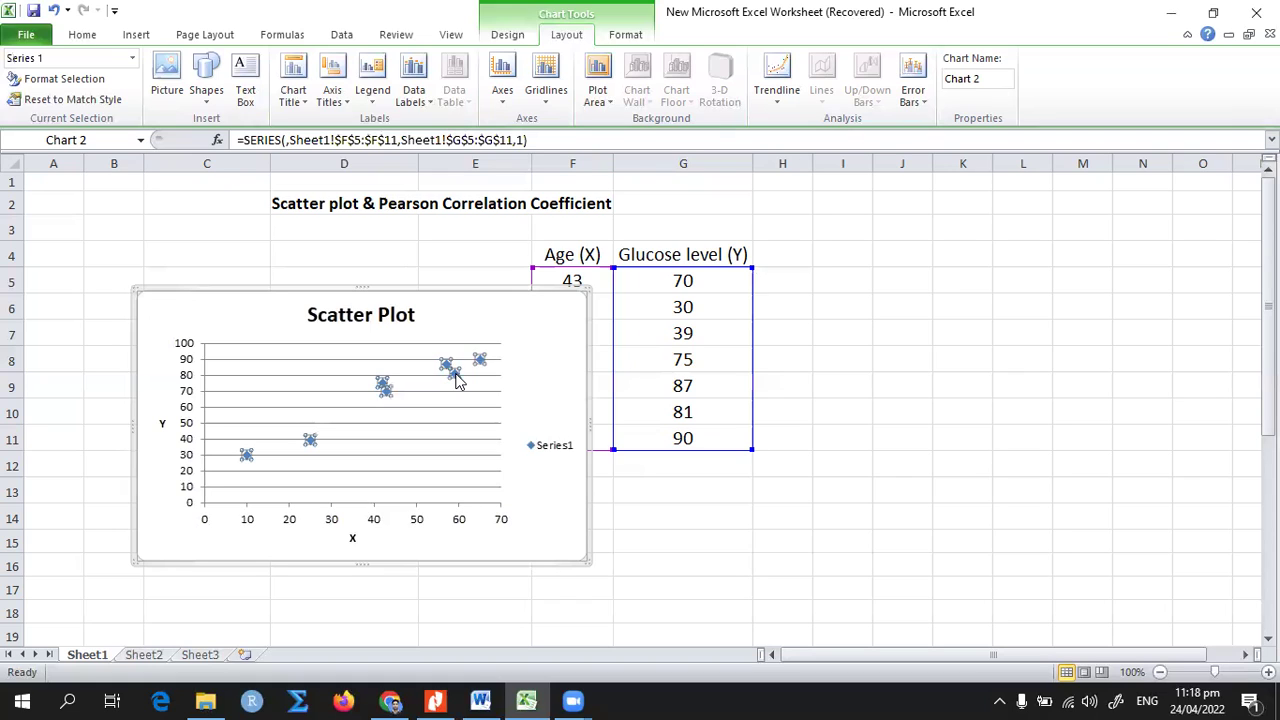
right_click(456, 380)
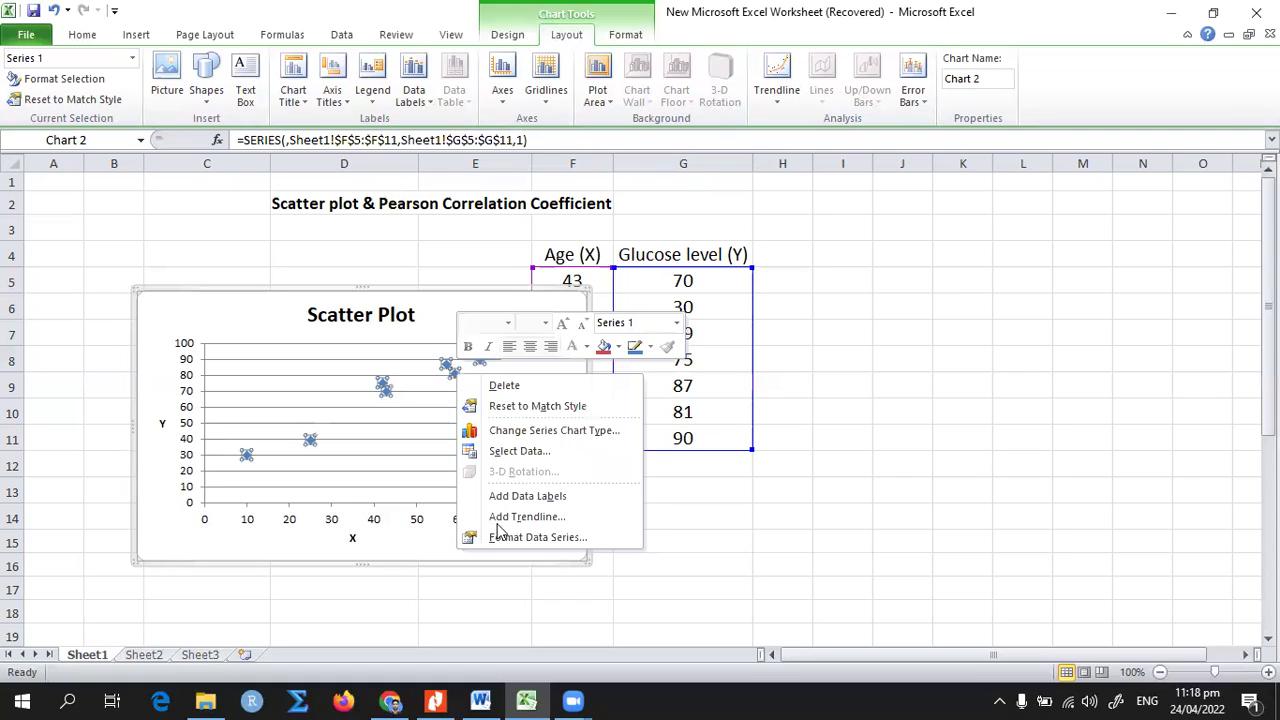
click(563, 518)
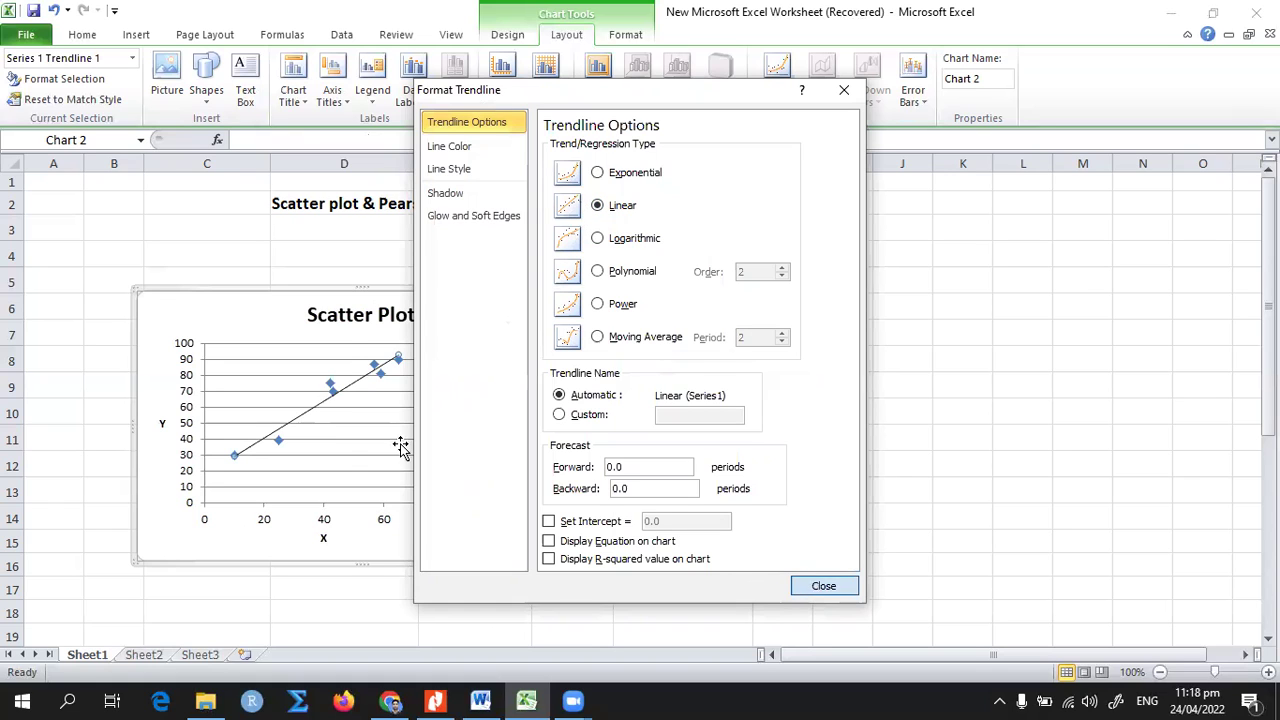
key(Escape)
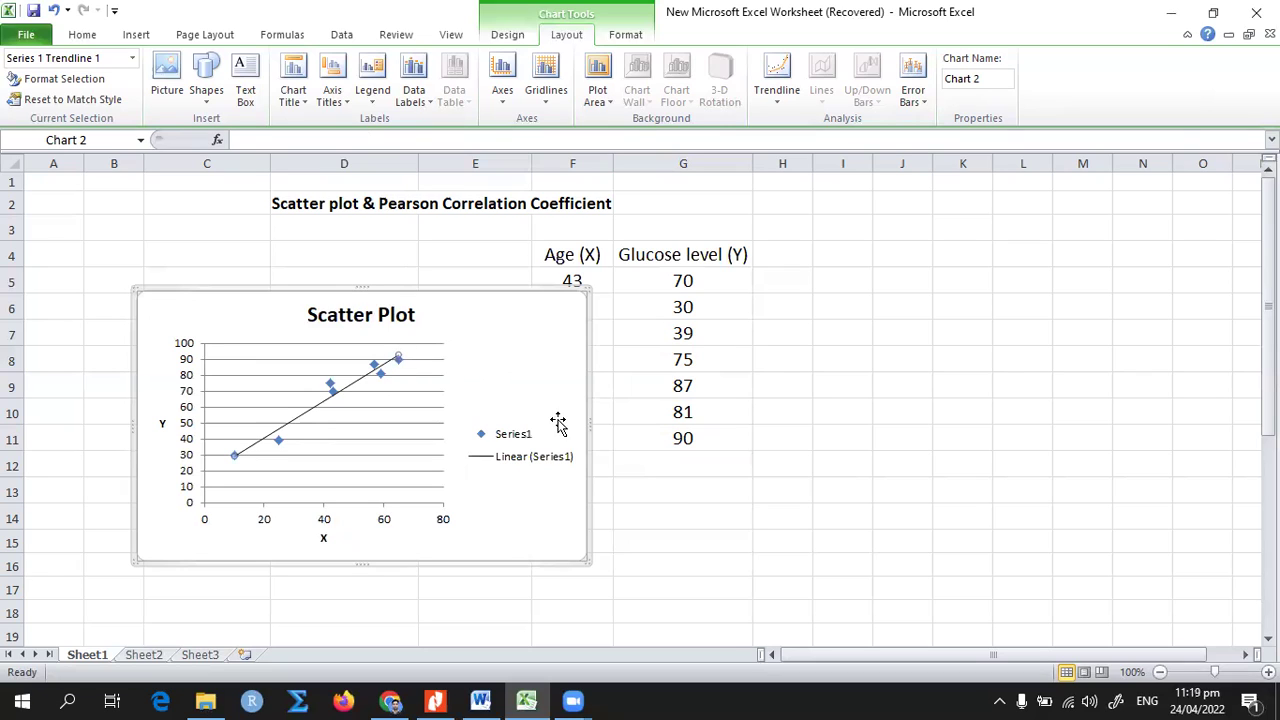
- Set the chart legend's position to Top Right without overlapping the chart
click(524, 441)
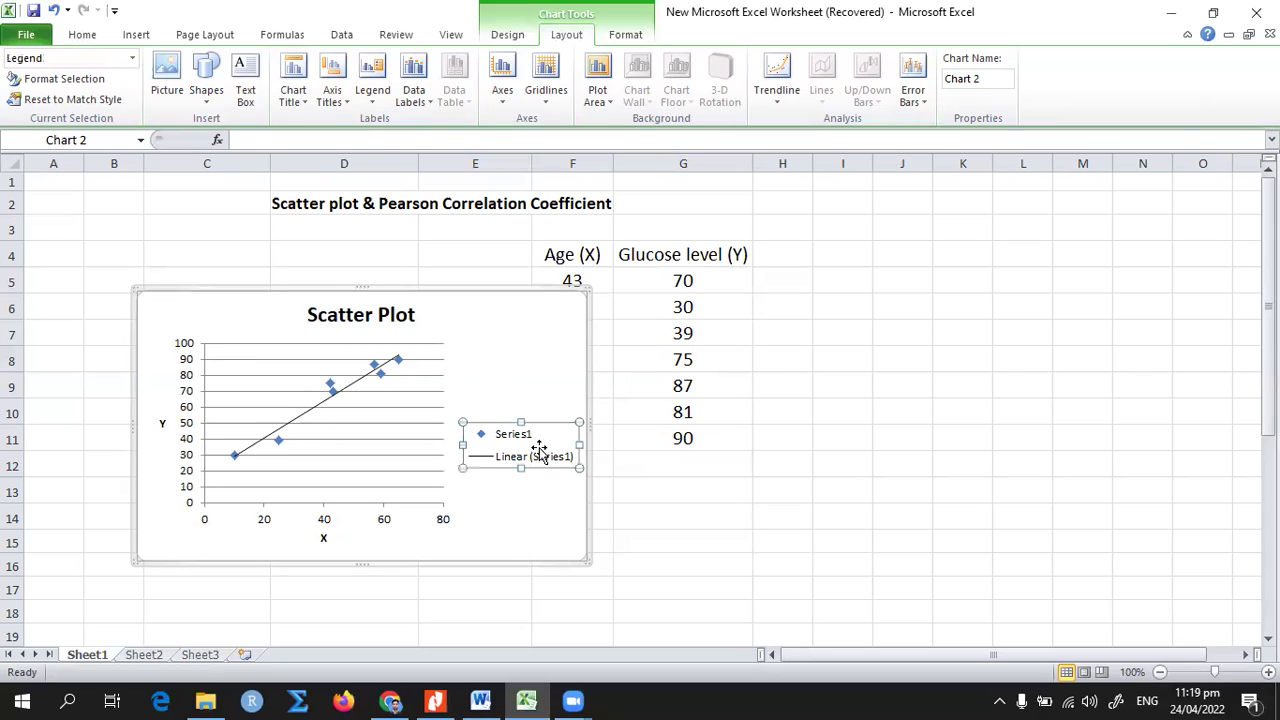
double_click(546, 455)
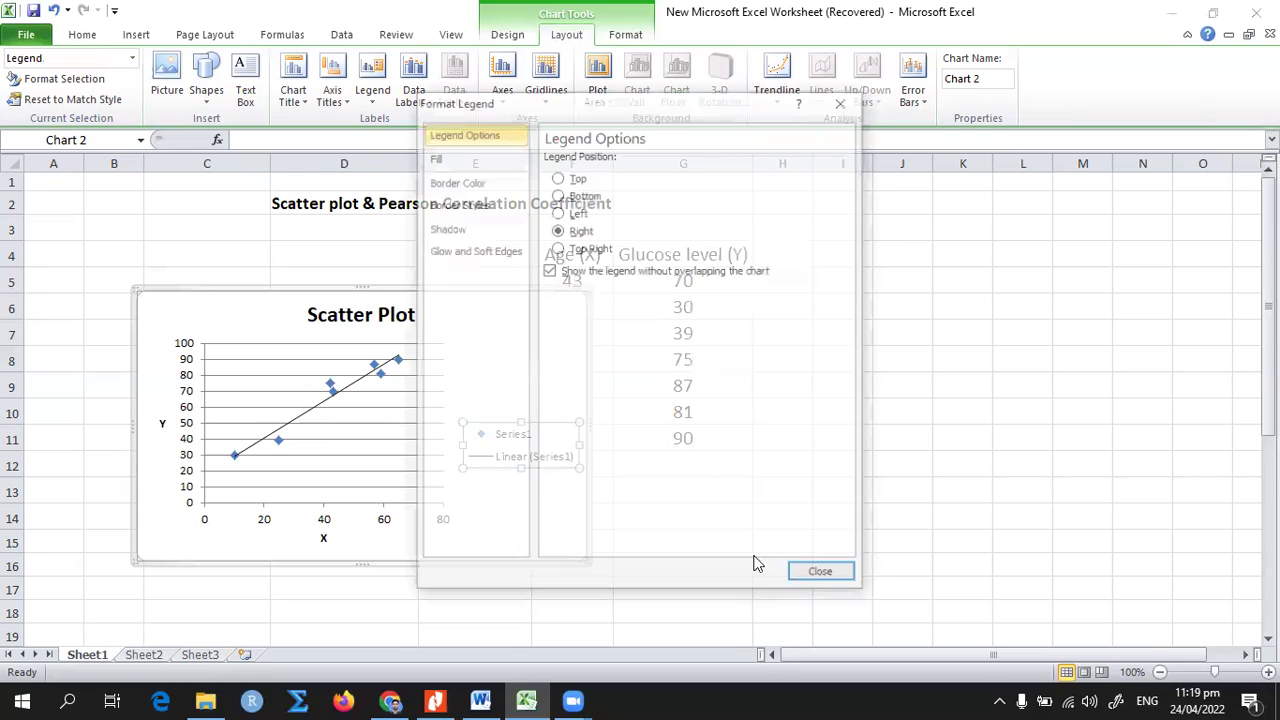
click(576, 179)
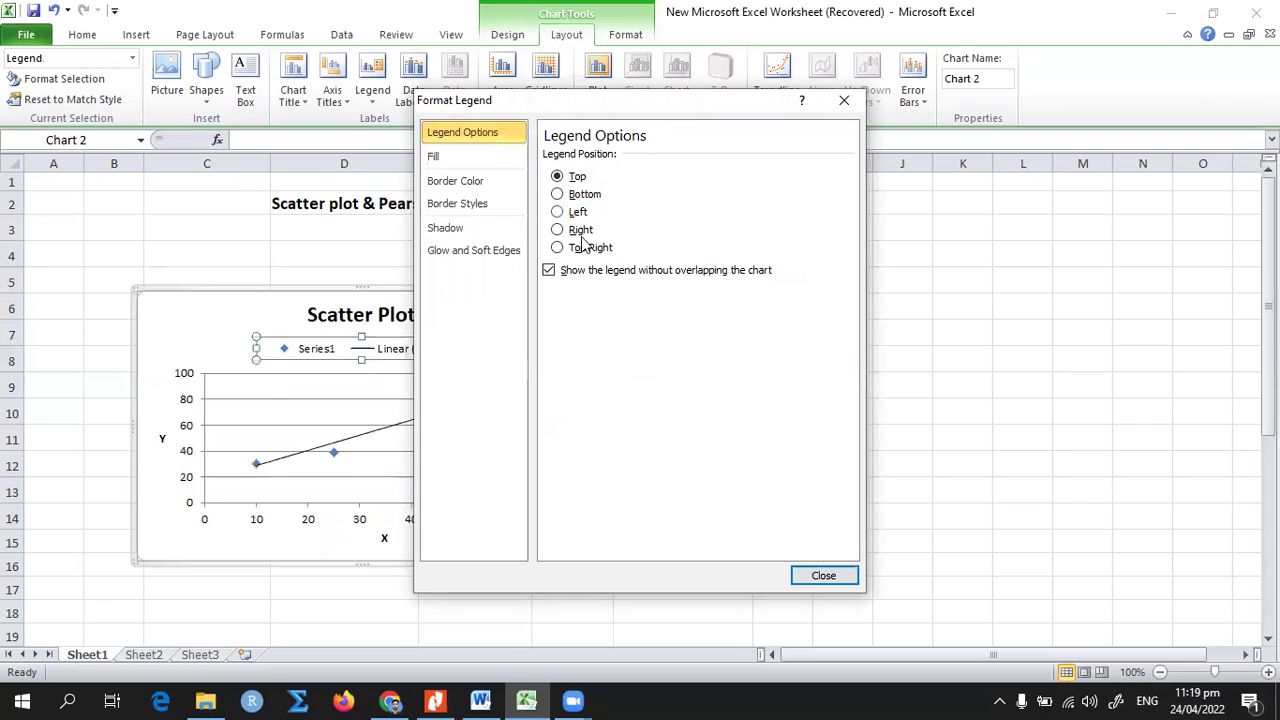
click(583, 250)
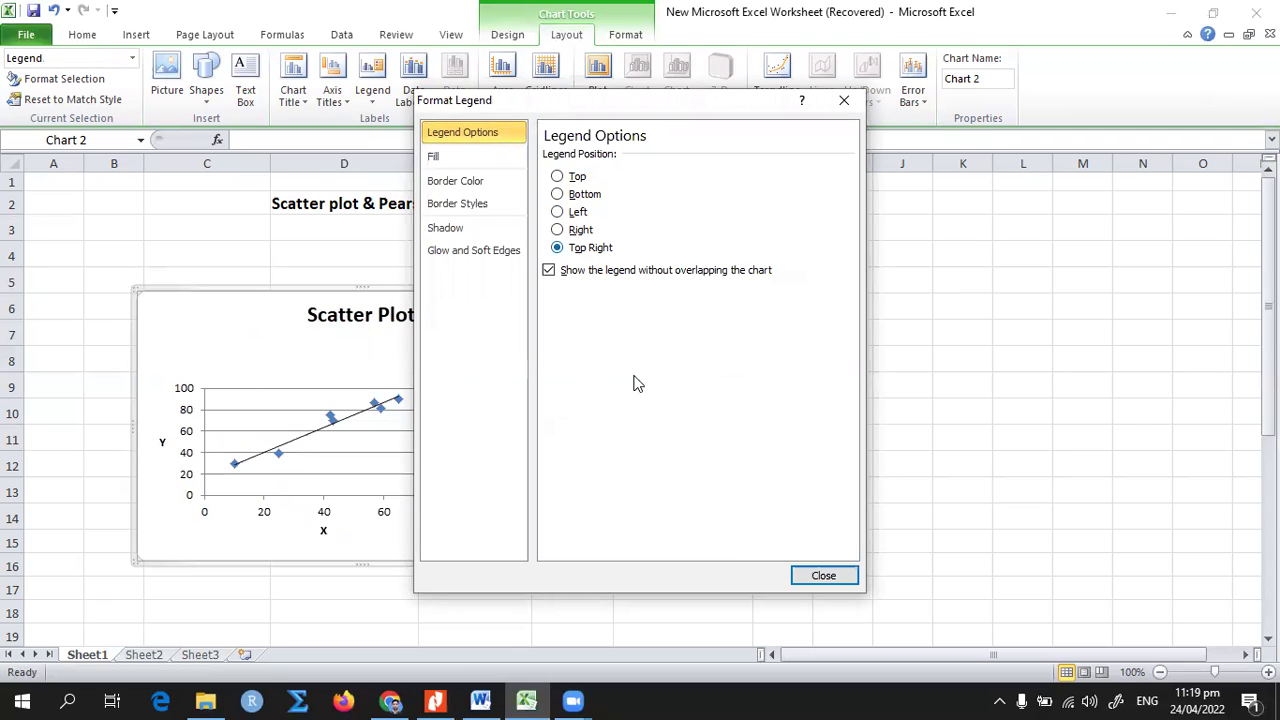
click(824, 577)
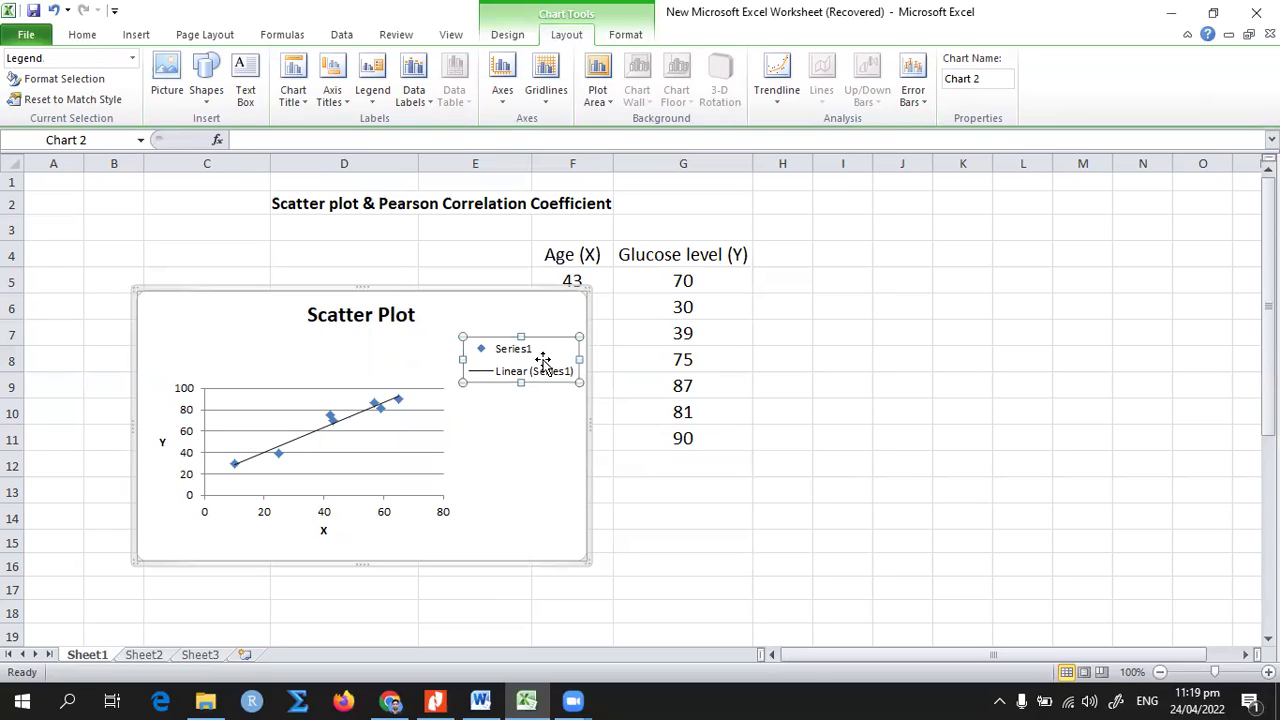
- Delete the legend and the horizontal major gridlines from the scatter chart
key(Delete)
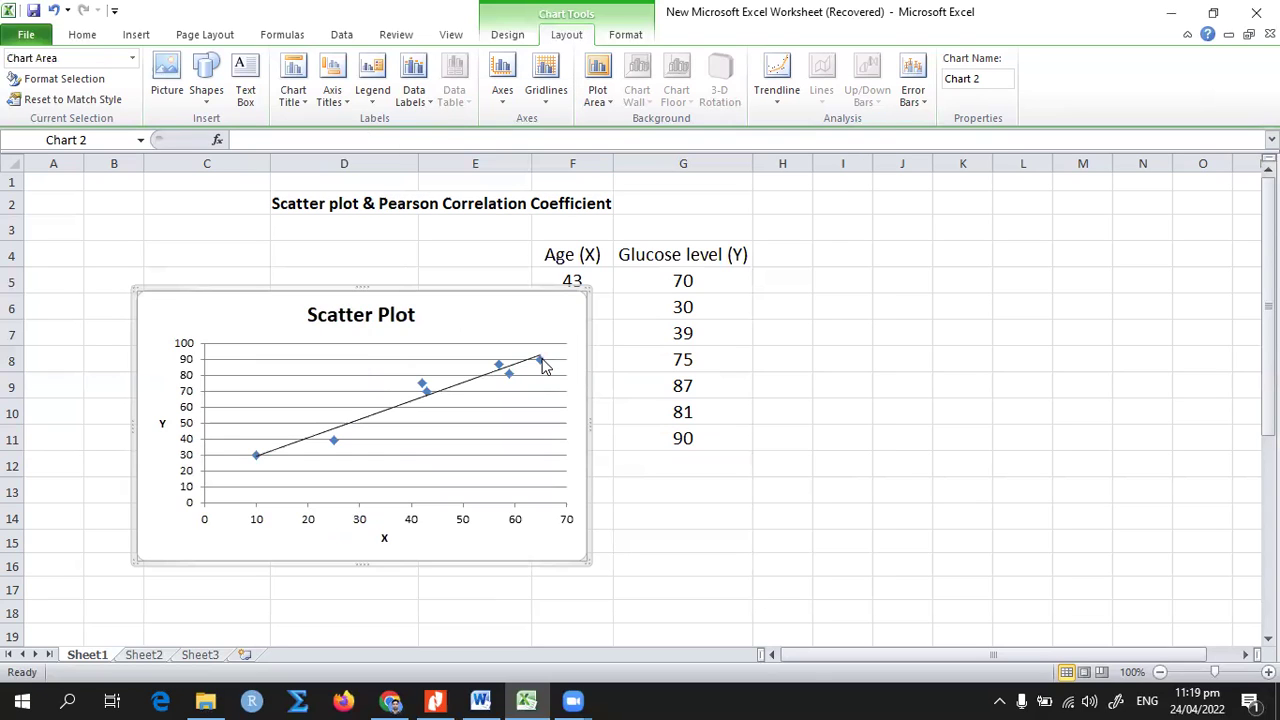
click(548, 413)
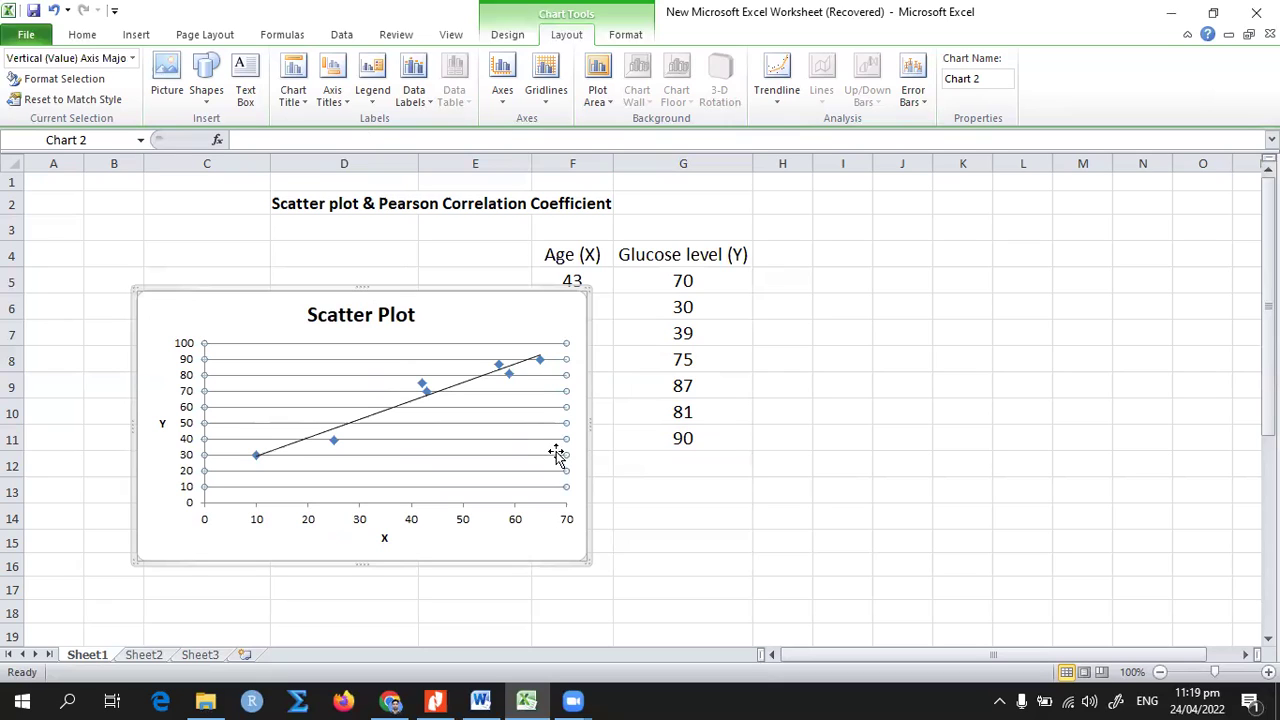
key(Delete)
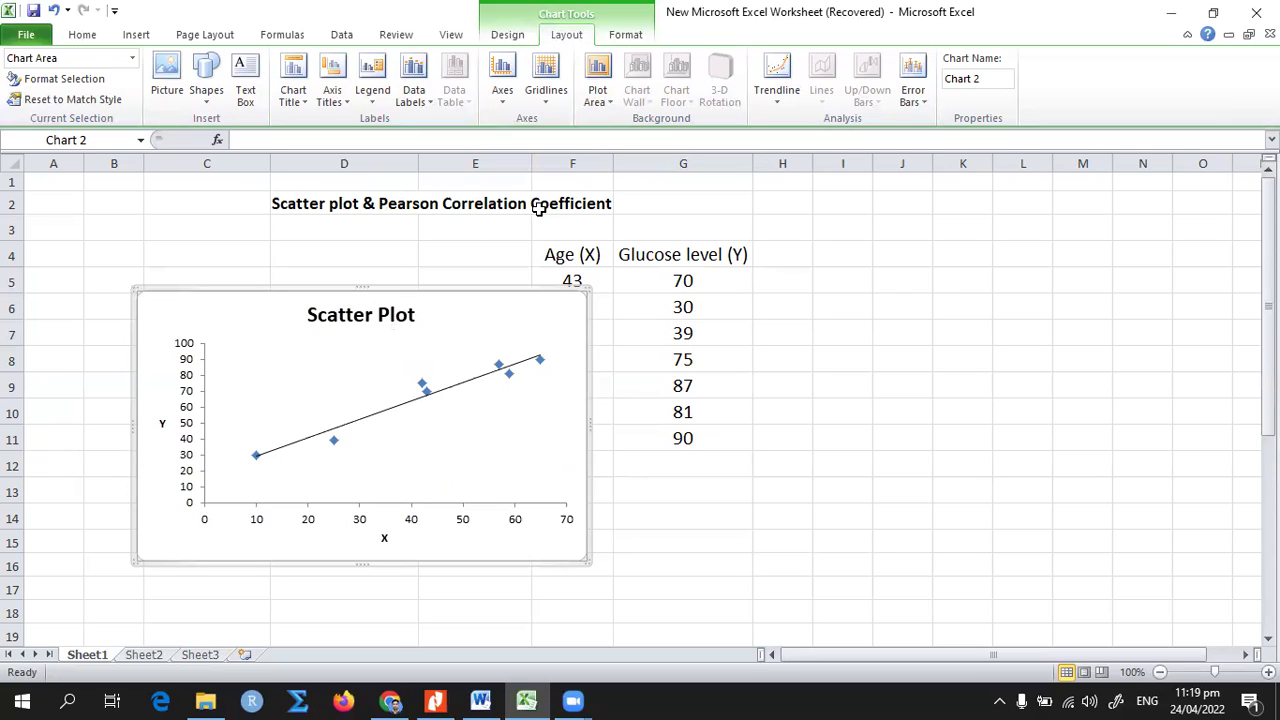
- Move the scatter chart left to columns A to E so that it uncovers all the age values
click(843, 389)
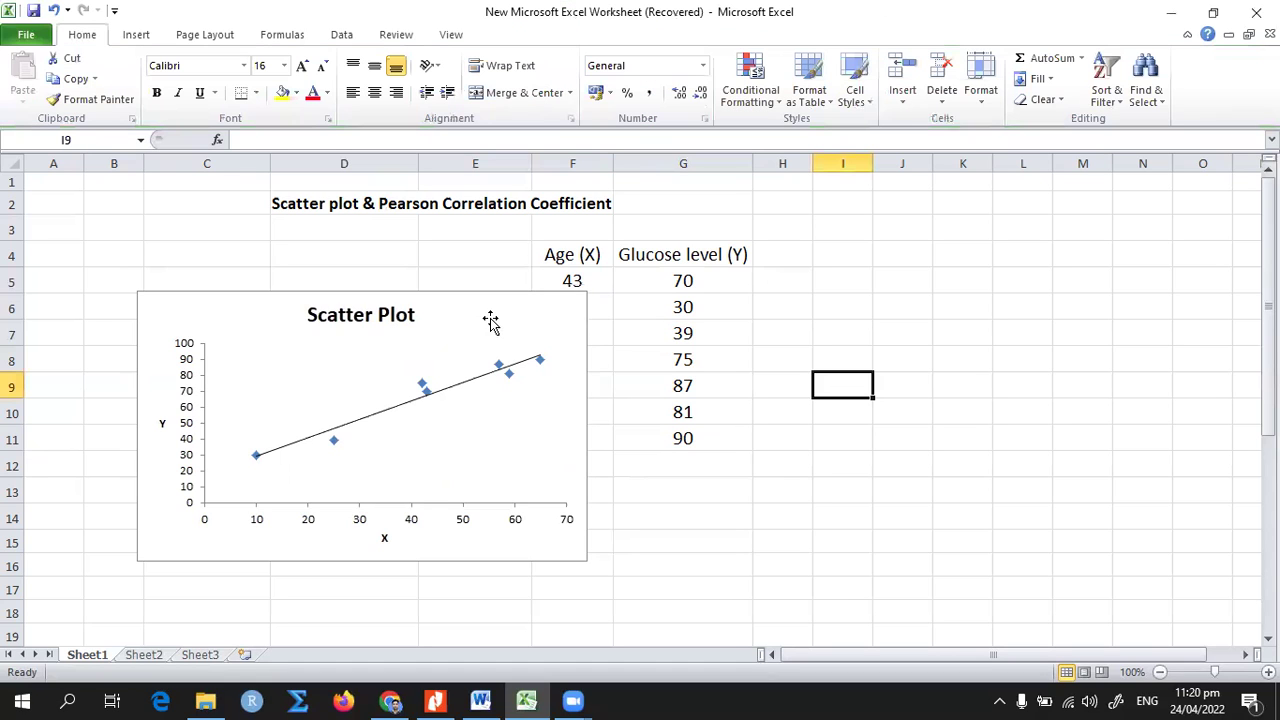
click(546, 320)
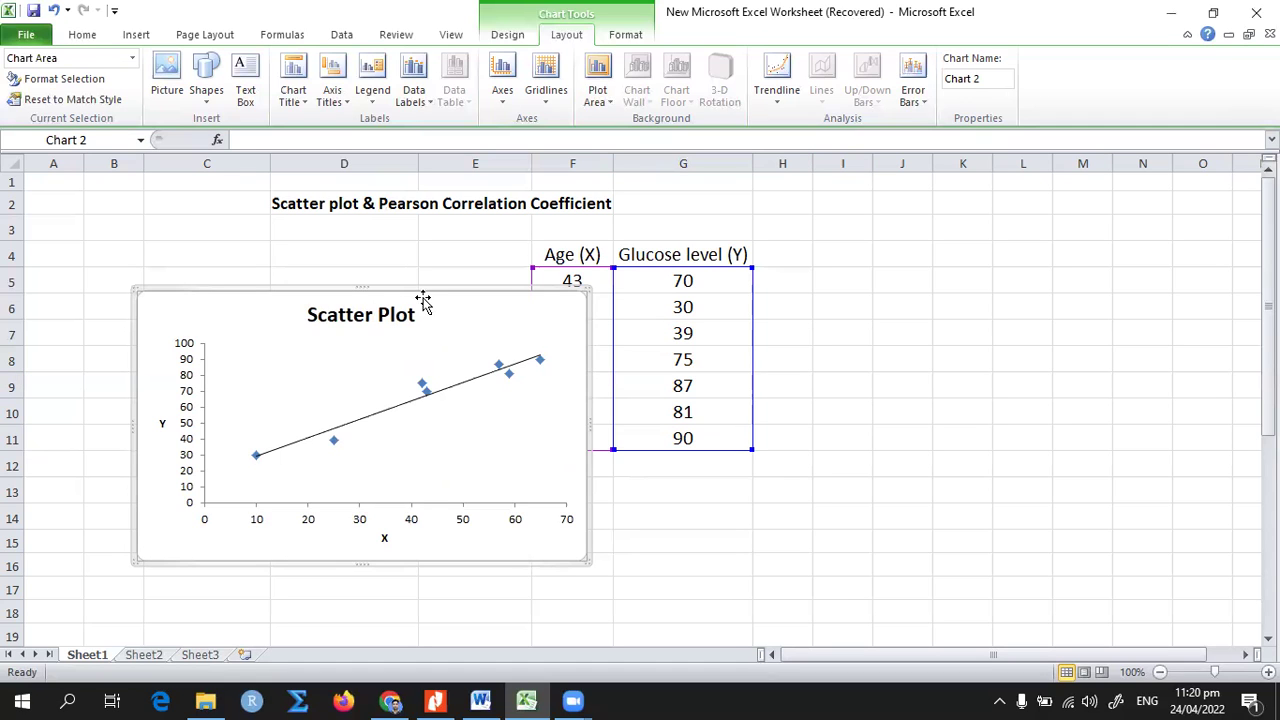
drag(423, 297, 314, 280)
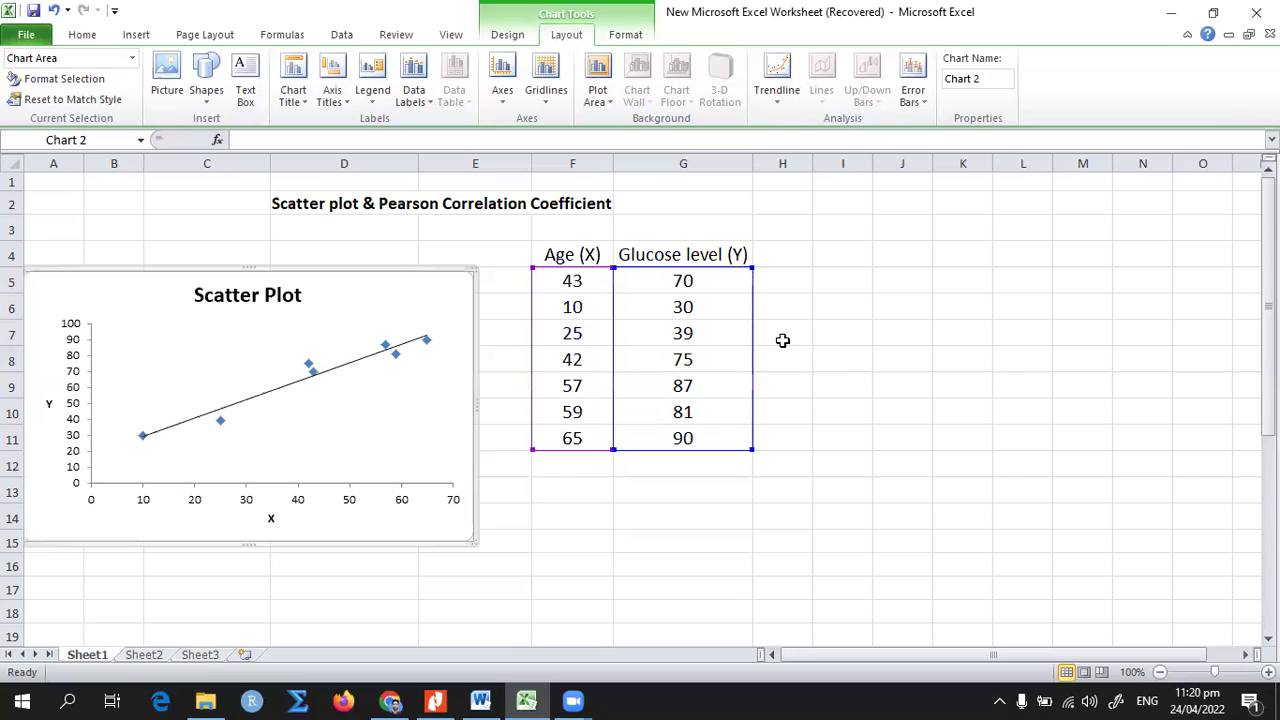
- Calculate the correlation coefficient of age and glucose level in cell J7 with =correl(F5:F11,G5:G11)
click(893, 337)
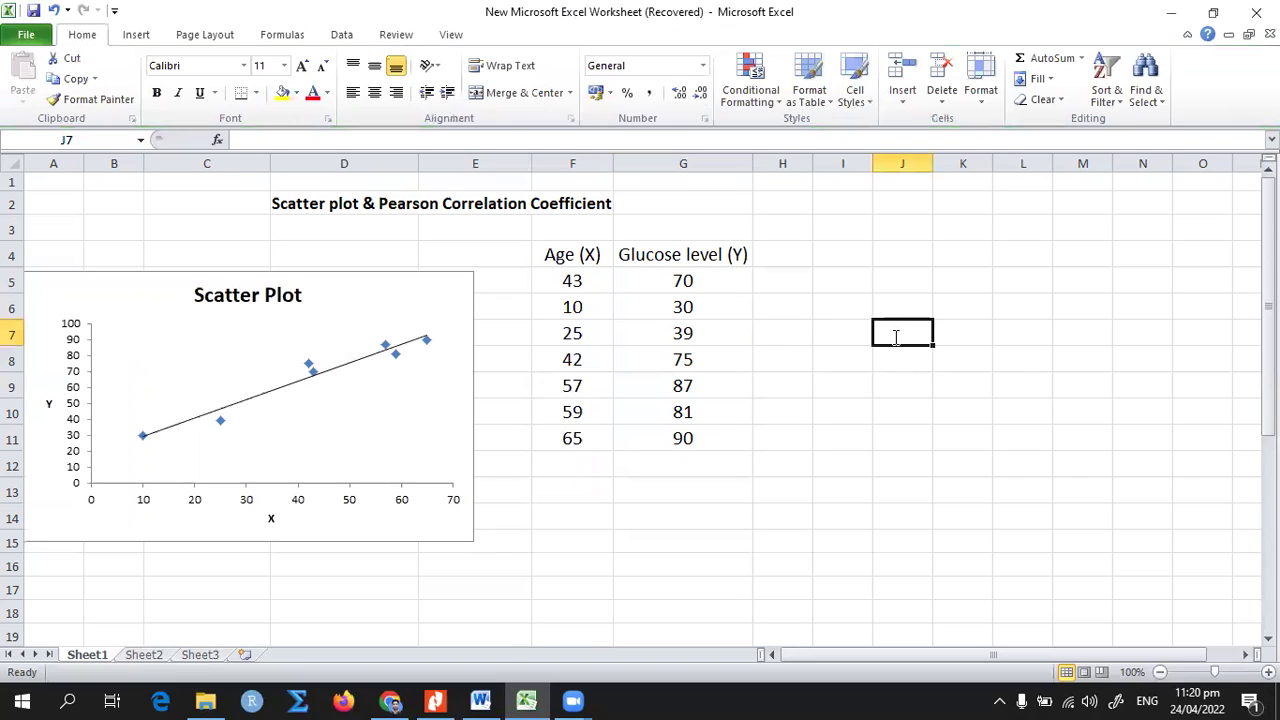
text(=c)
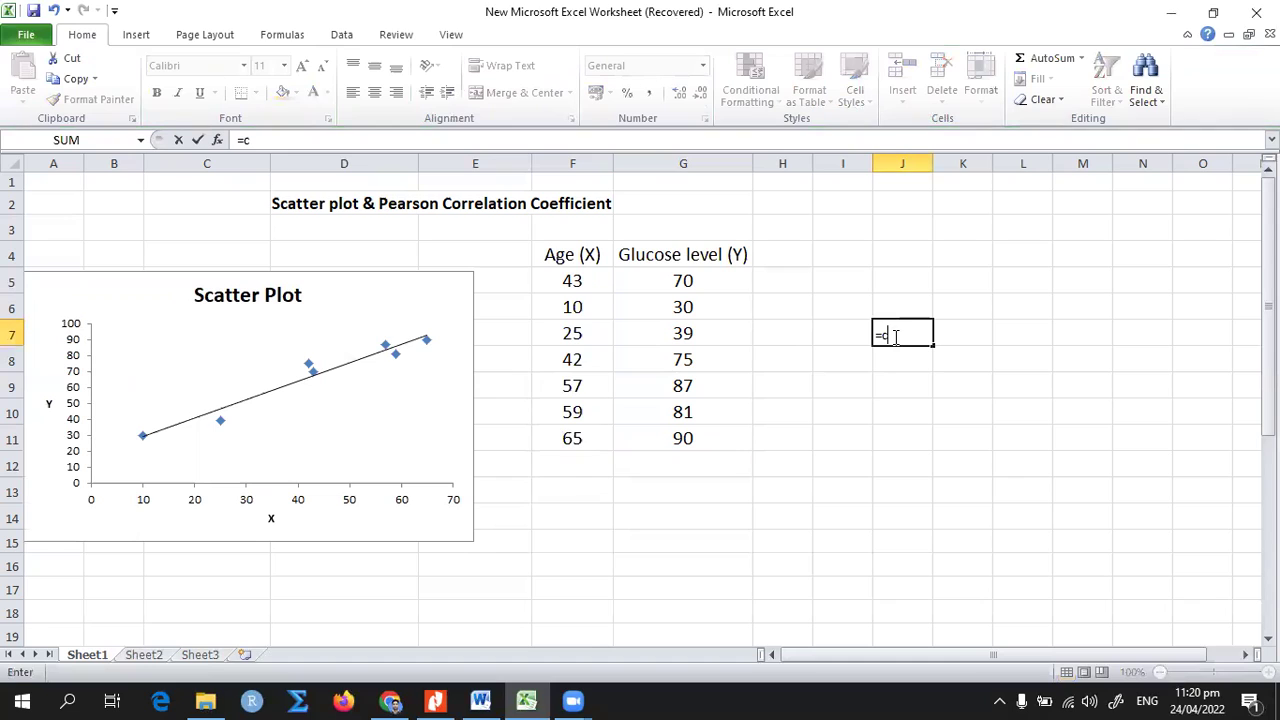
text(orr)
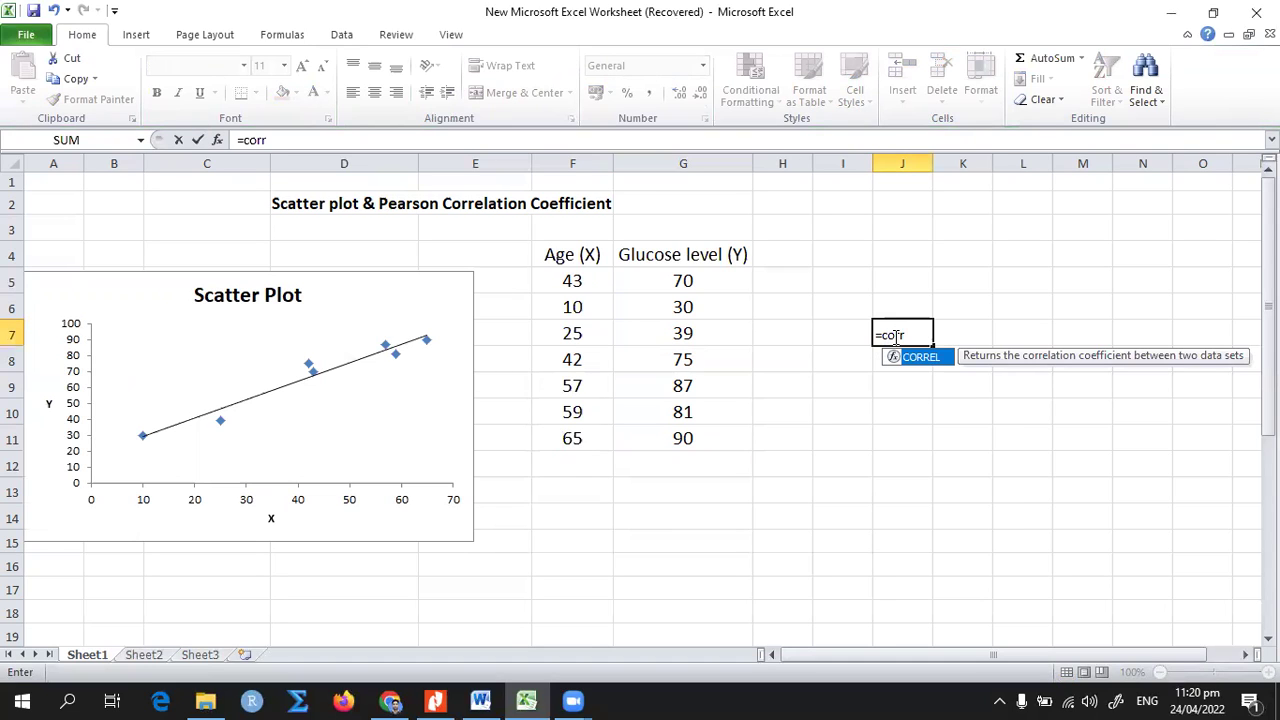
text(el()
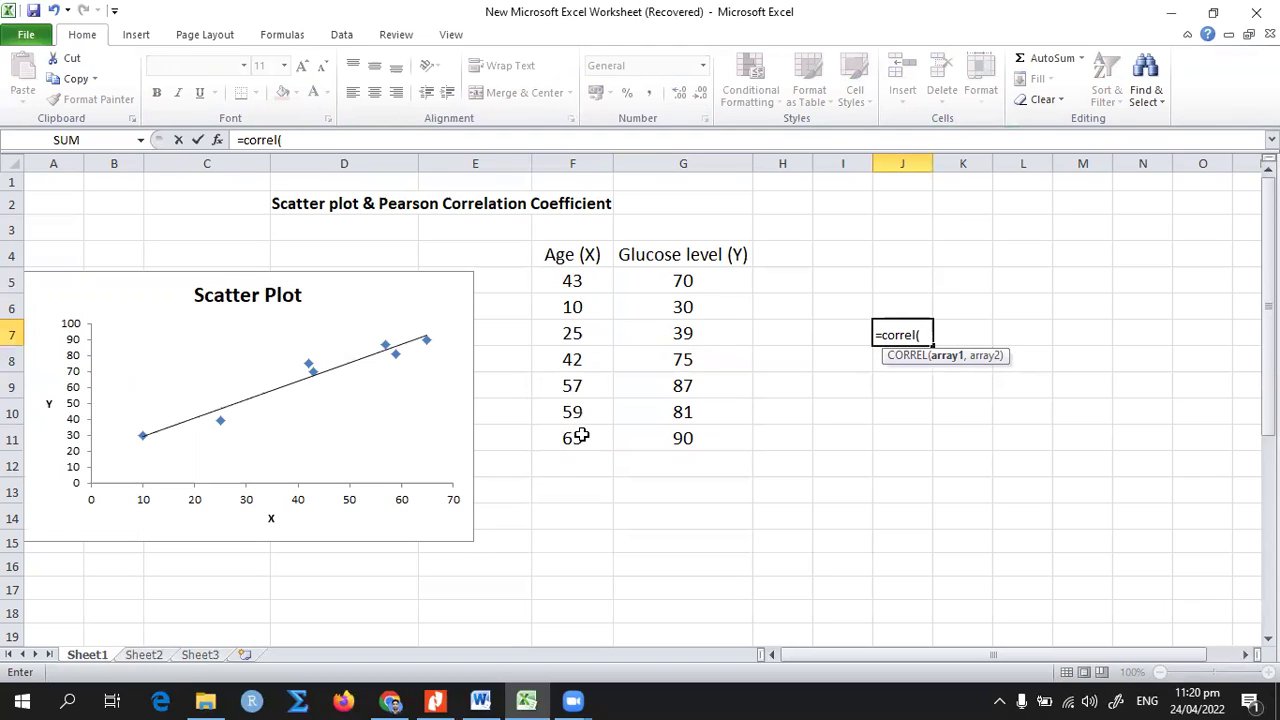
drag(572, 283, 580, 437)
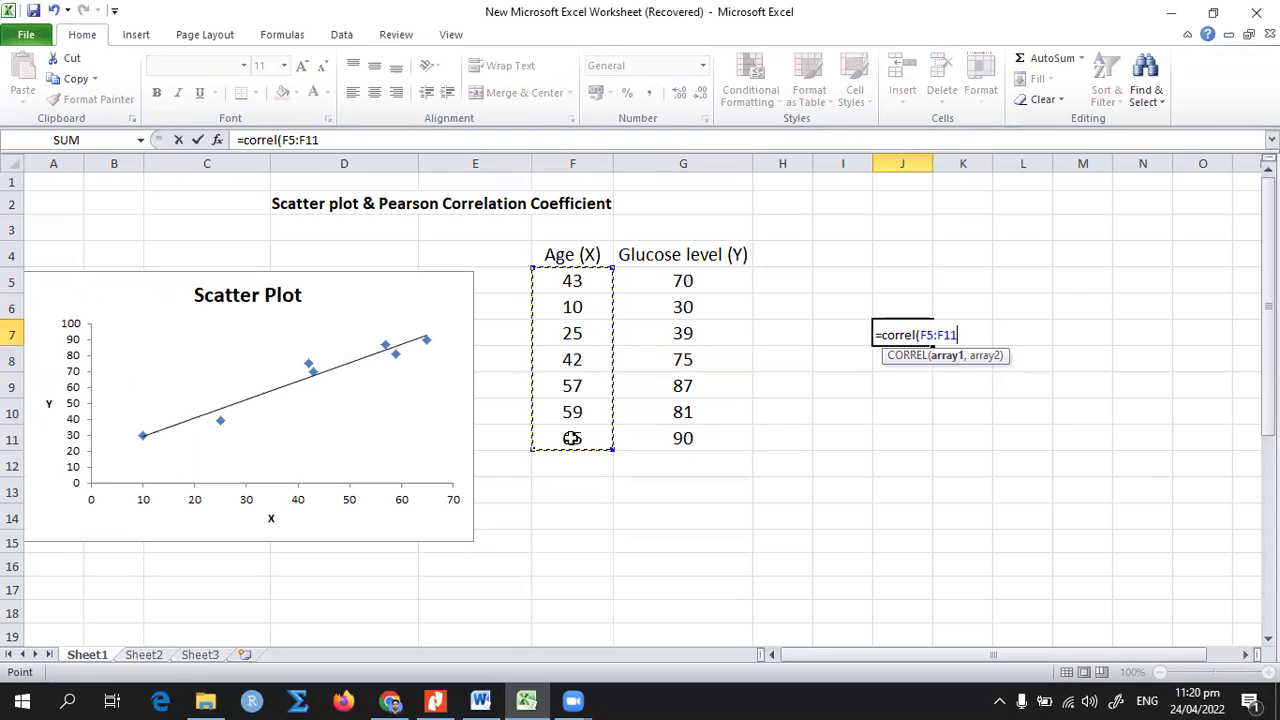
text(,)
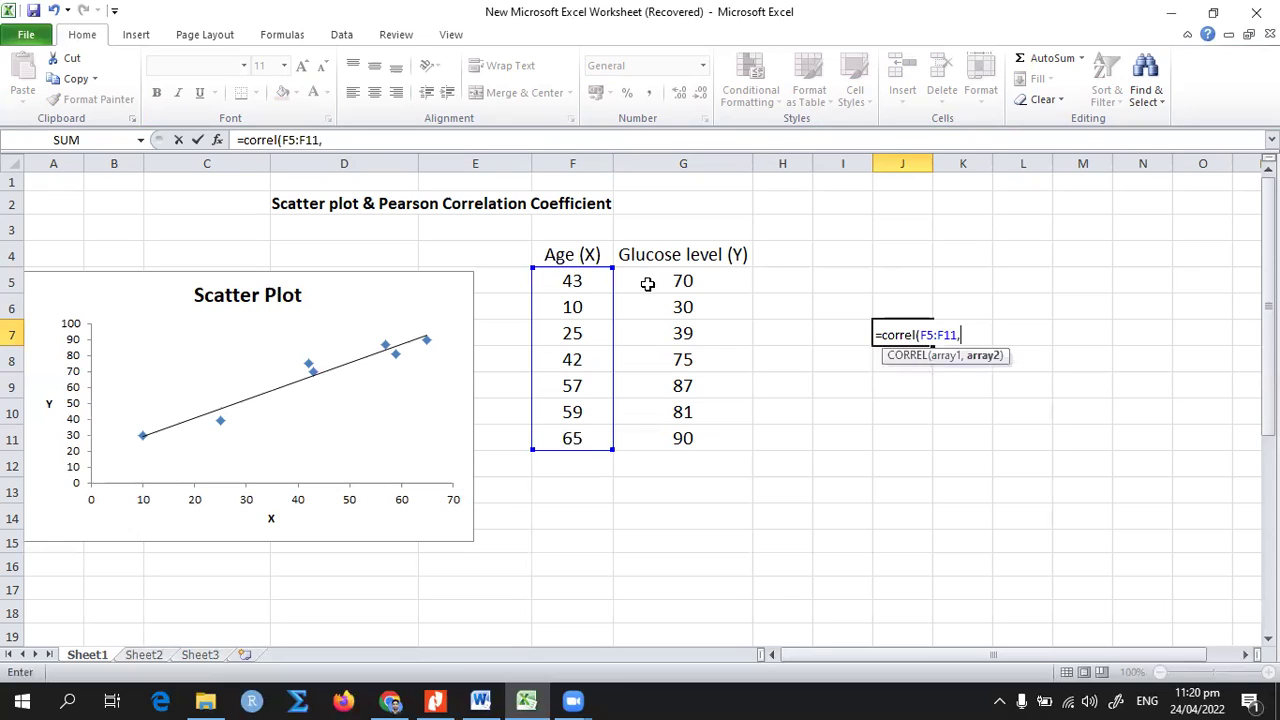
drag(682, 281, 676, 437)
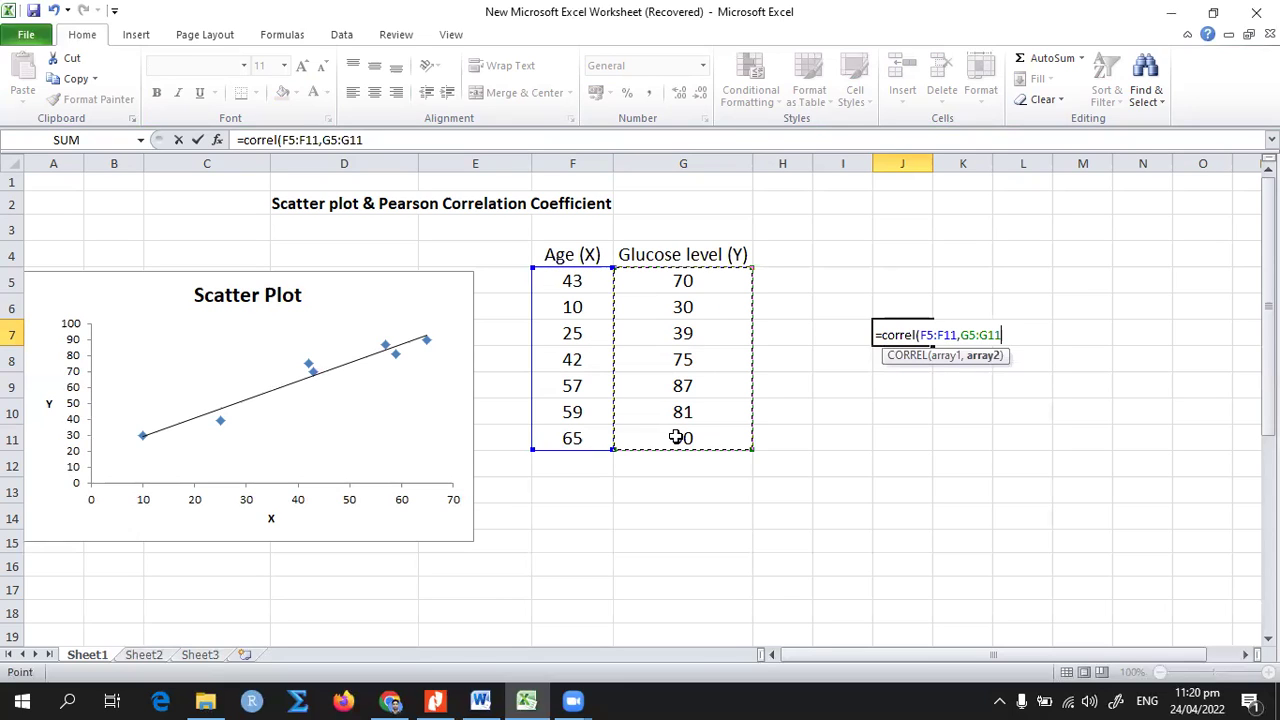
text())
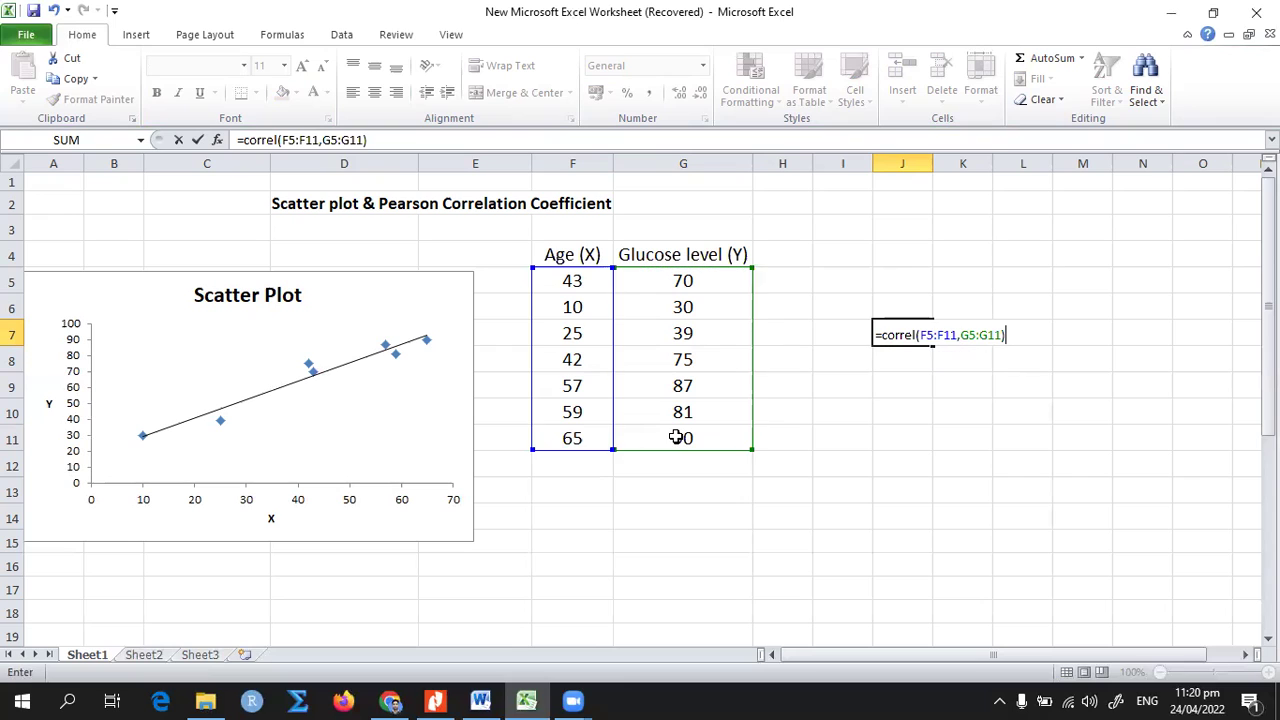
key(Return)
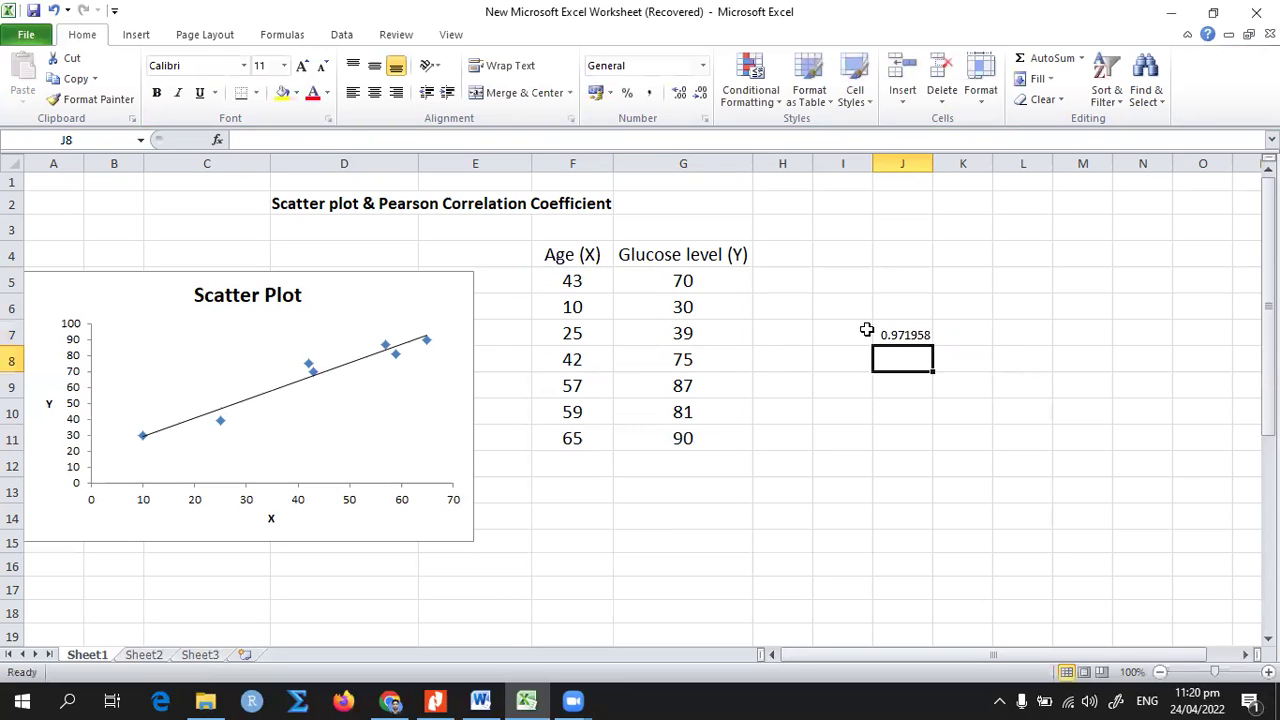
click(904, 335)
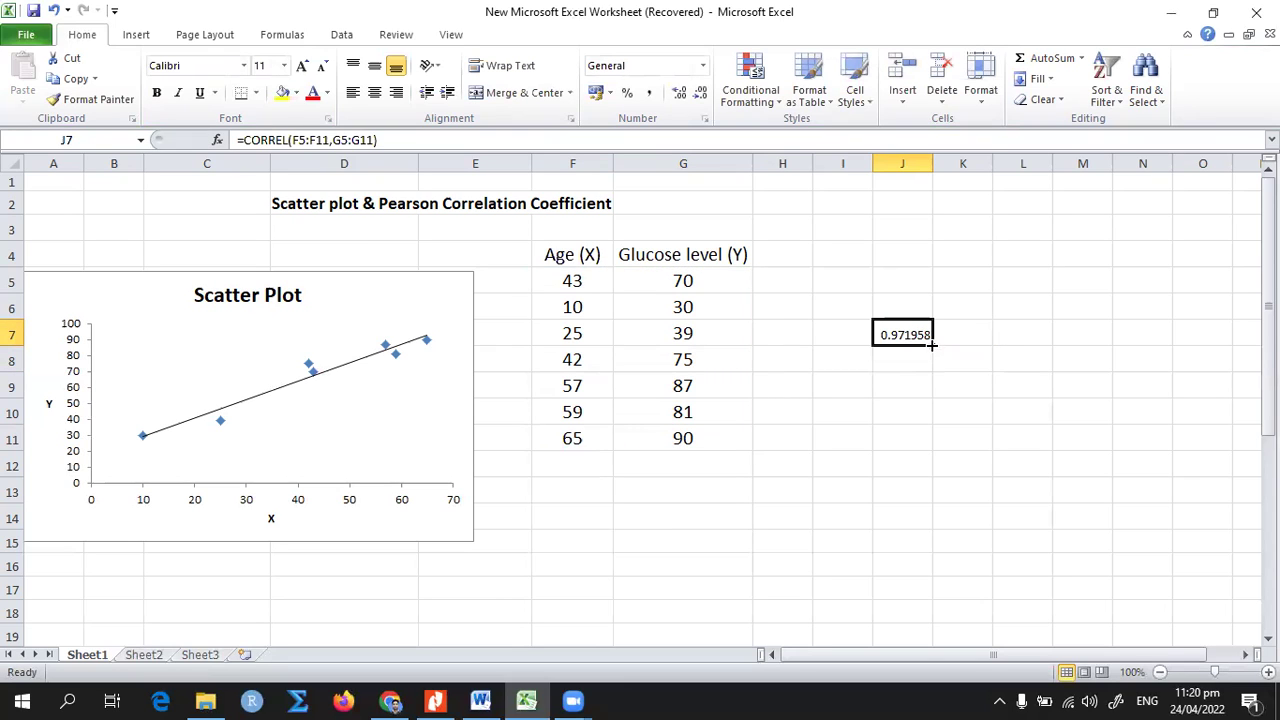
drag(931, 368, 900, 344)
click(960, 338)
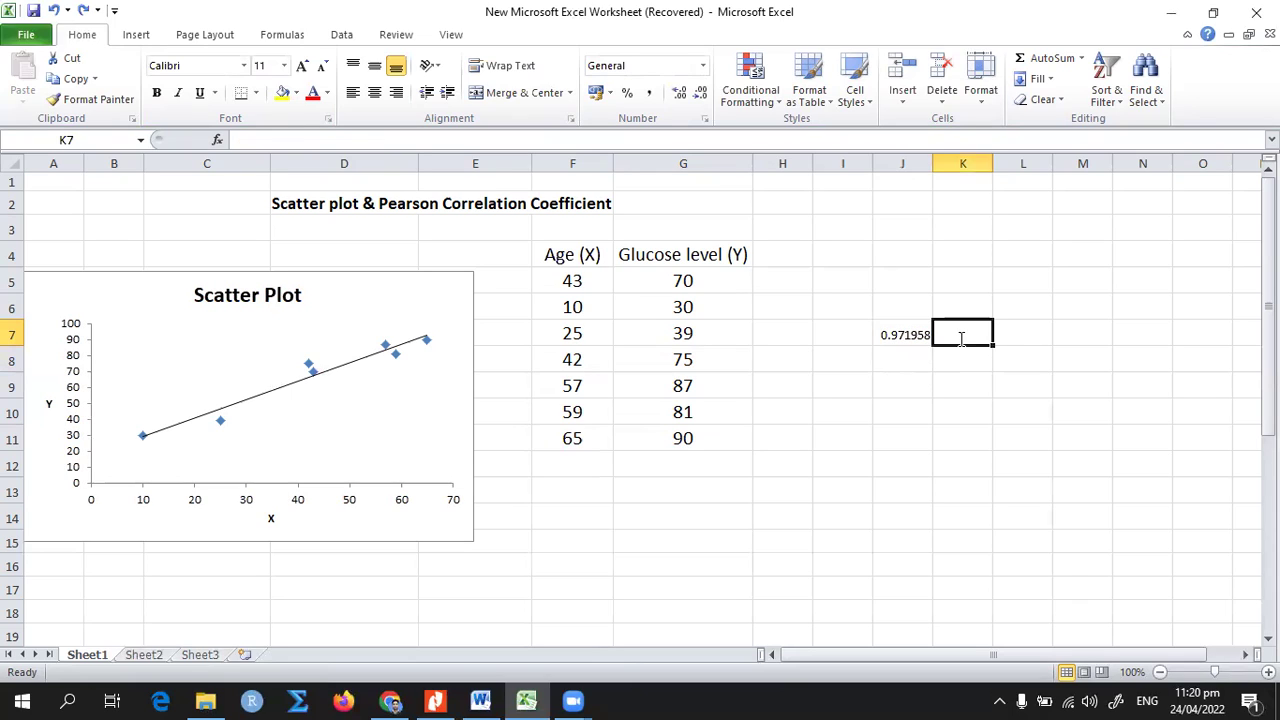
- Calculate the correlation coefficient as a percentage in cell K7 with =J7*100
text(=)
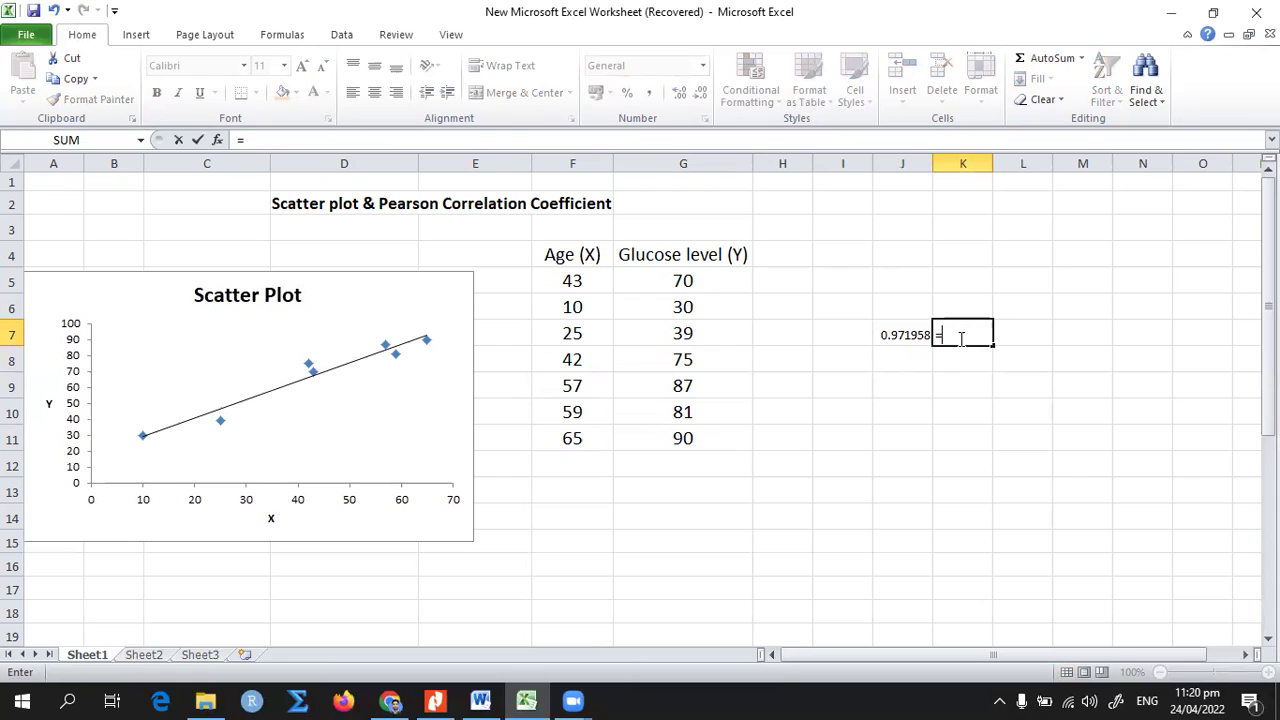
click(907, 336)
text(*)
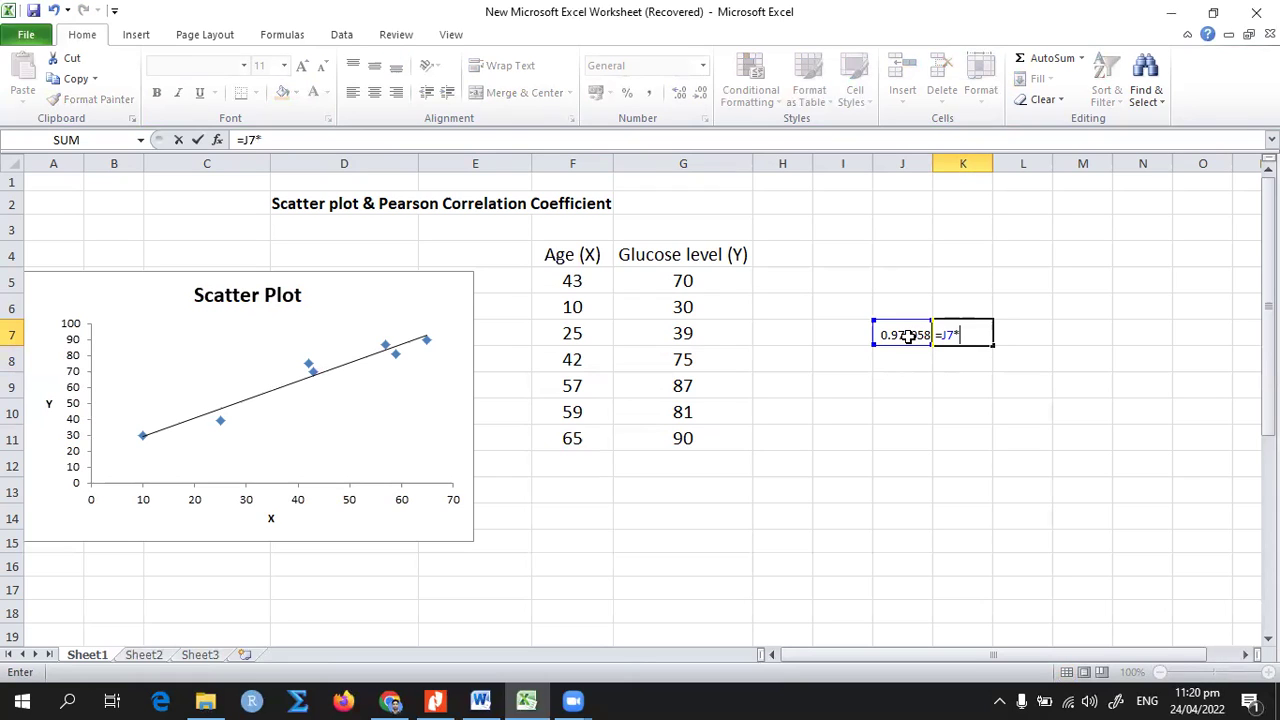
text(100)
key(Return)
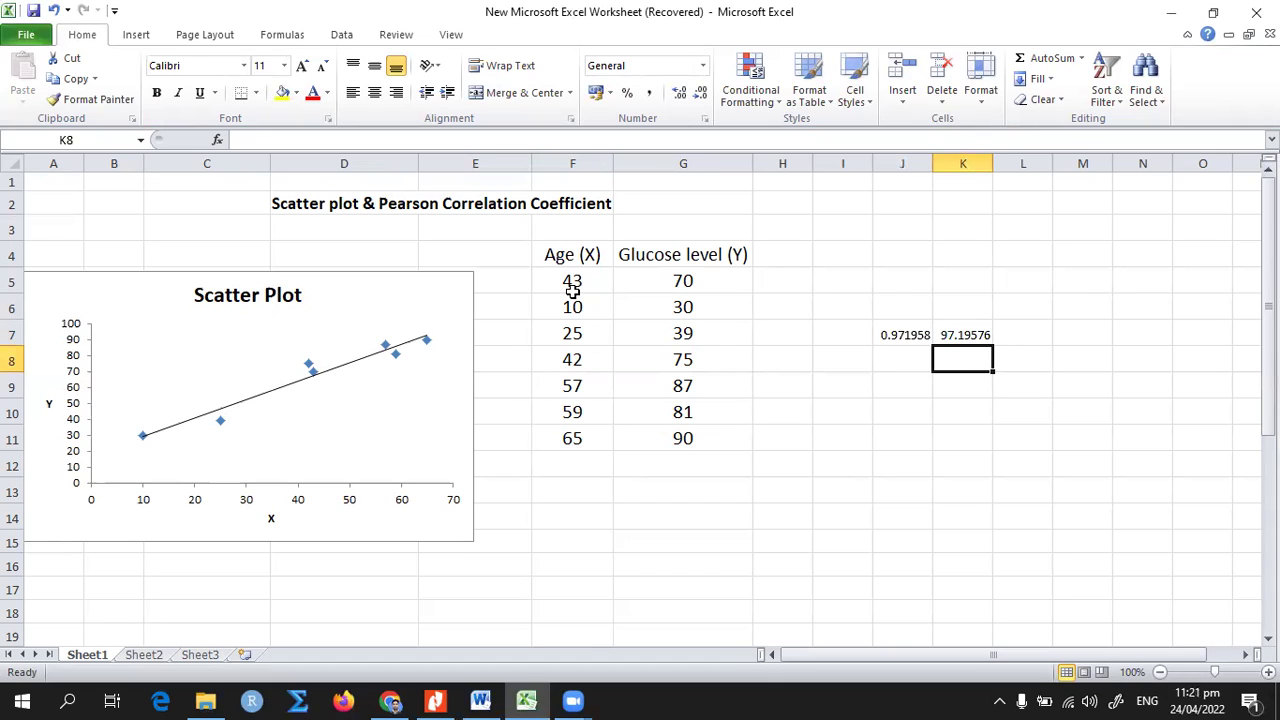
- Delete the percentage calculation from cell K7
click(903, 336)
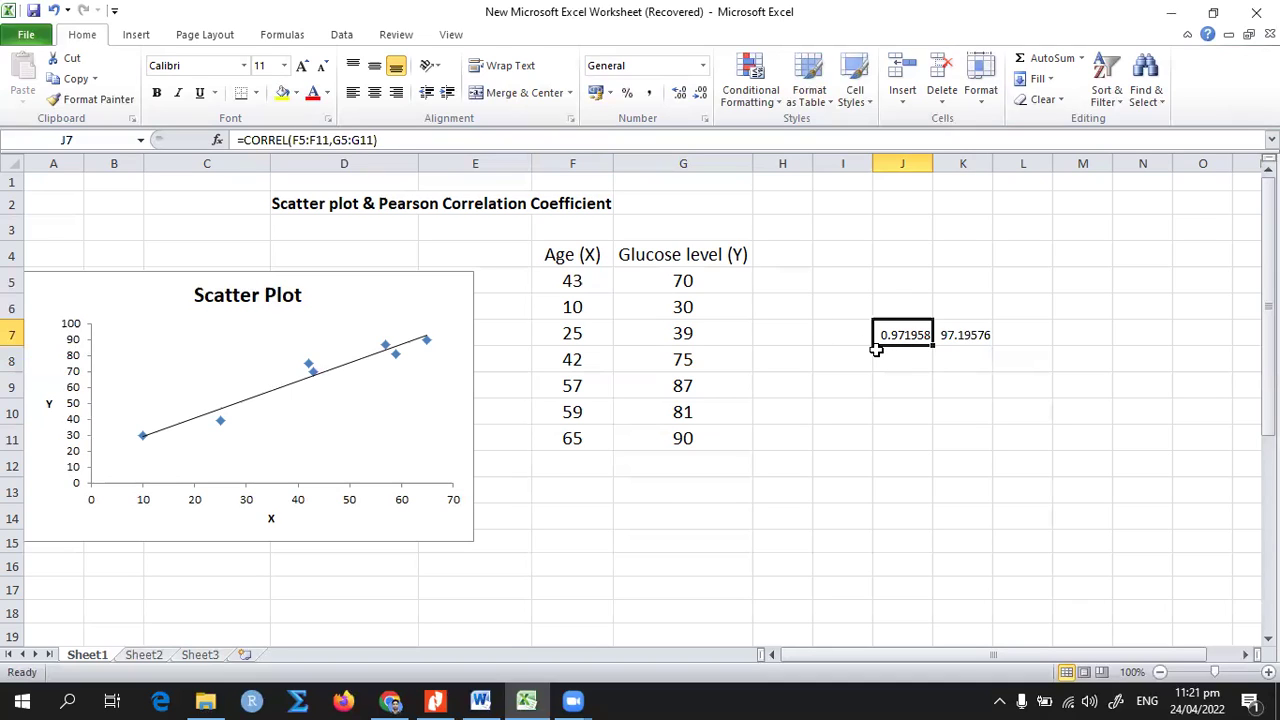
click(955, 340)
key(Delete)
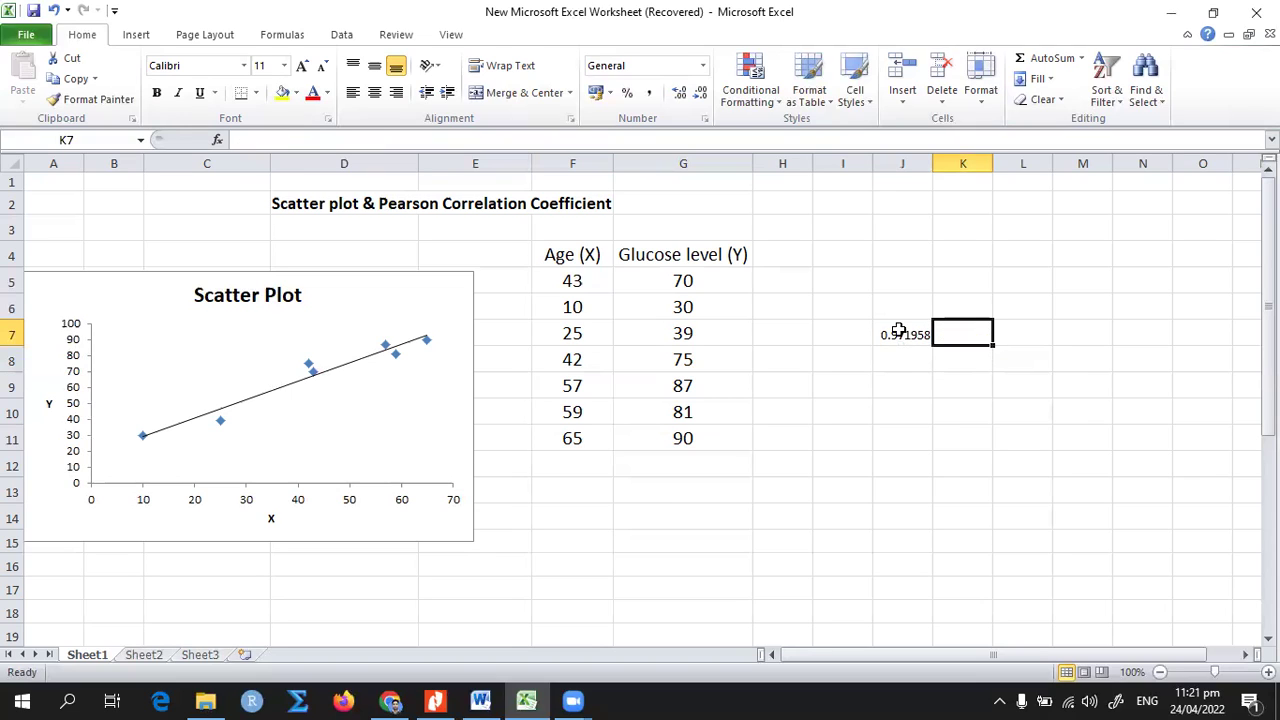
click(897, 332)
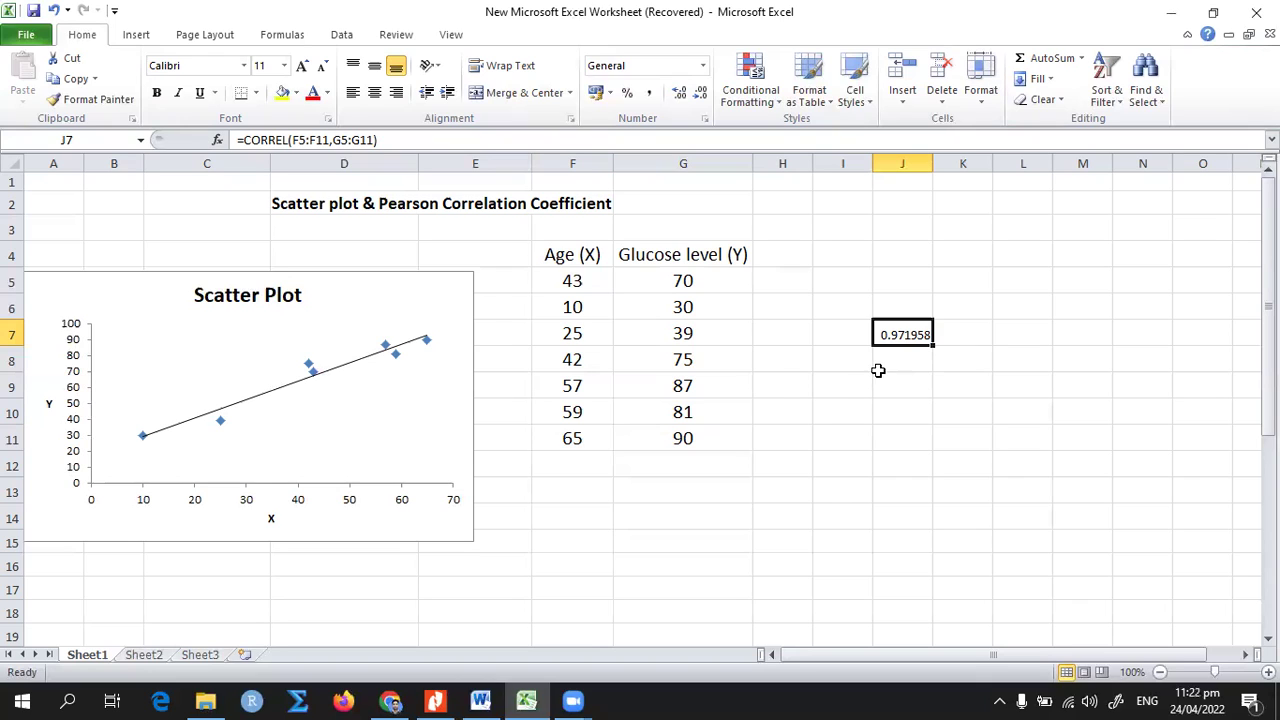
click(458, 304)
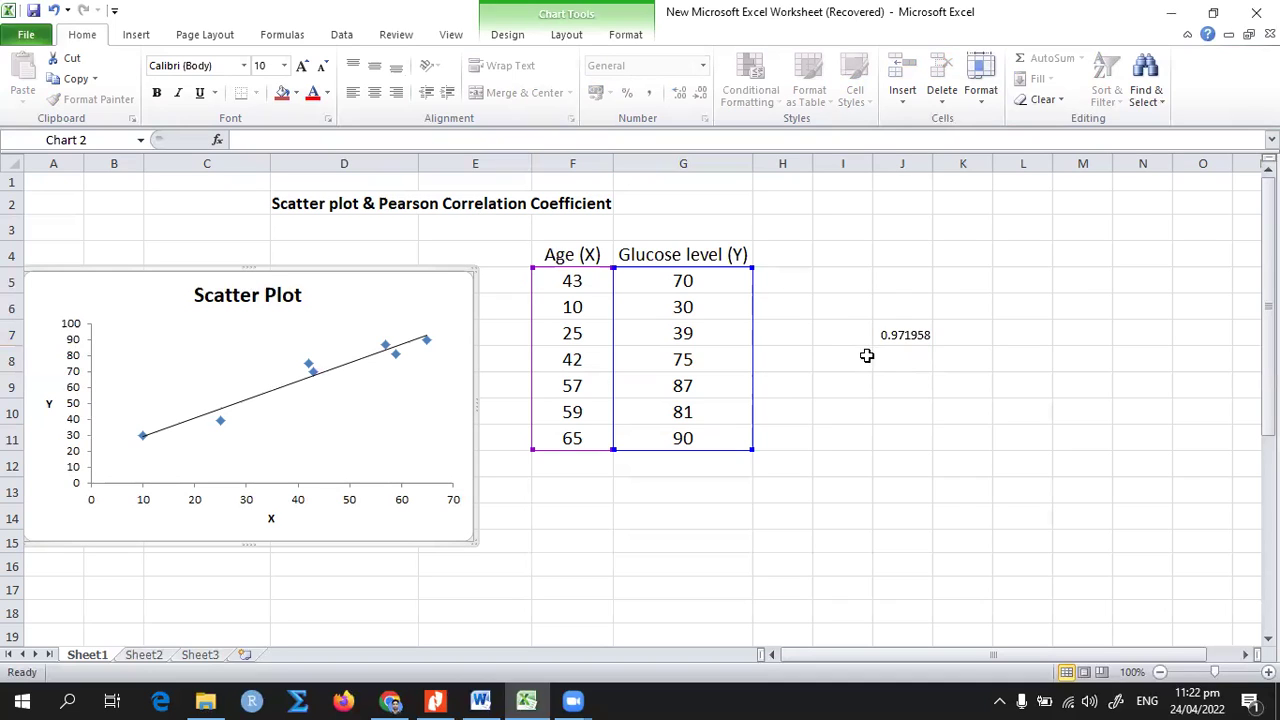
click(903, 338)
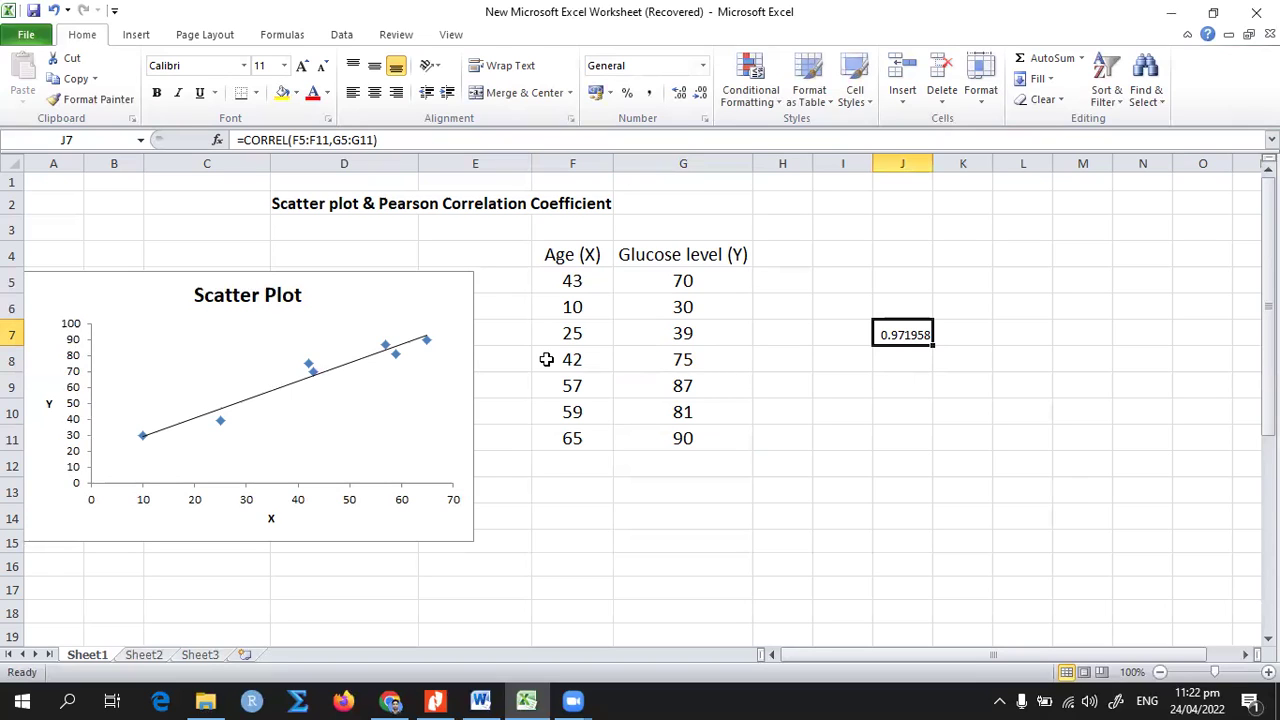
click(447, 325)
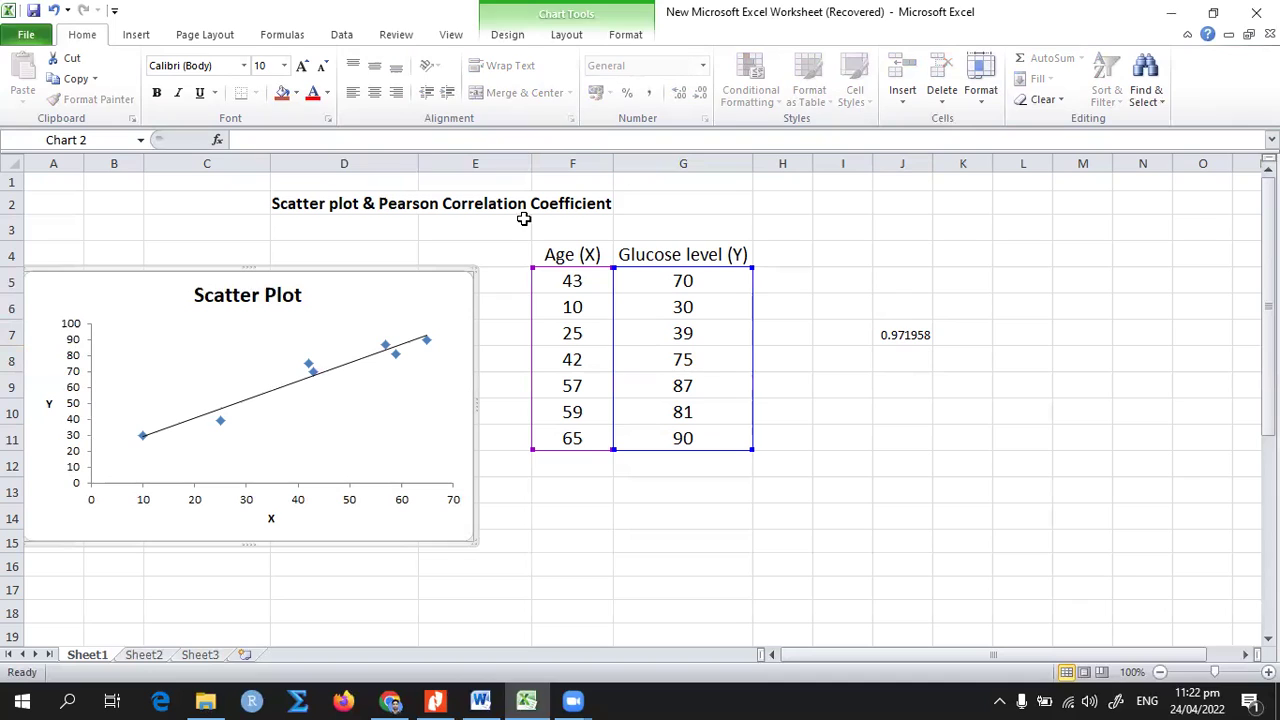